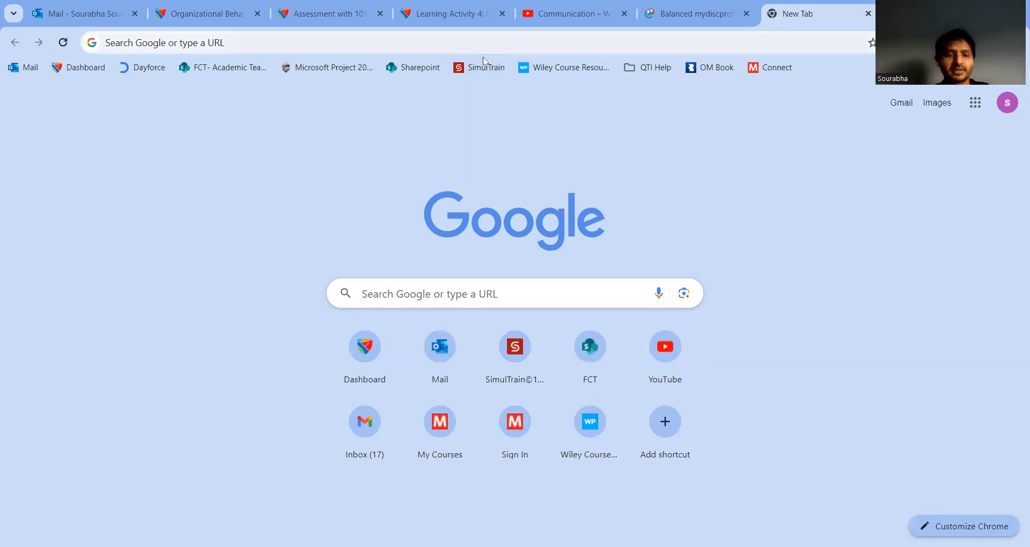
# Step: Go to My Drive and create a new blank Google Docs document
pyautogui.write('dri')
pyautogui.press('Return')
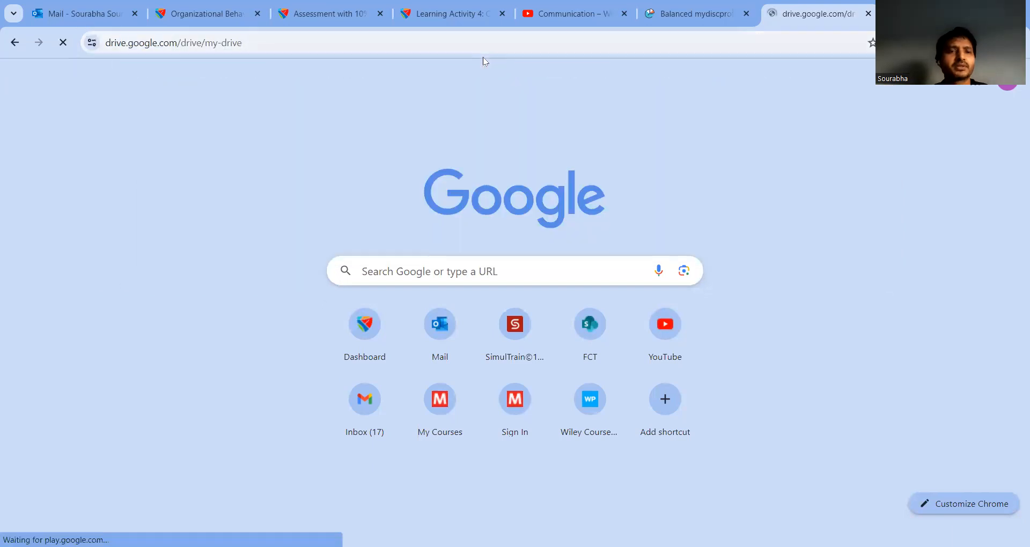
pyautogui.click(52, 118)
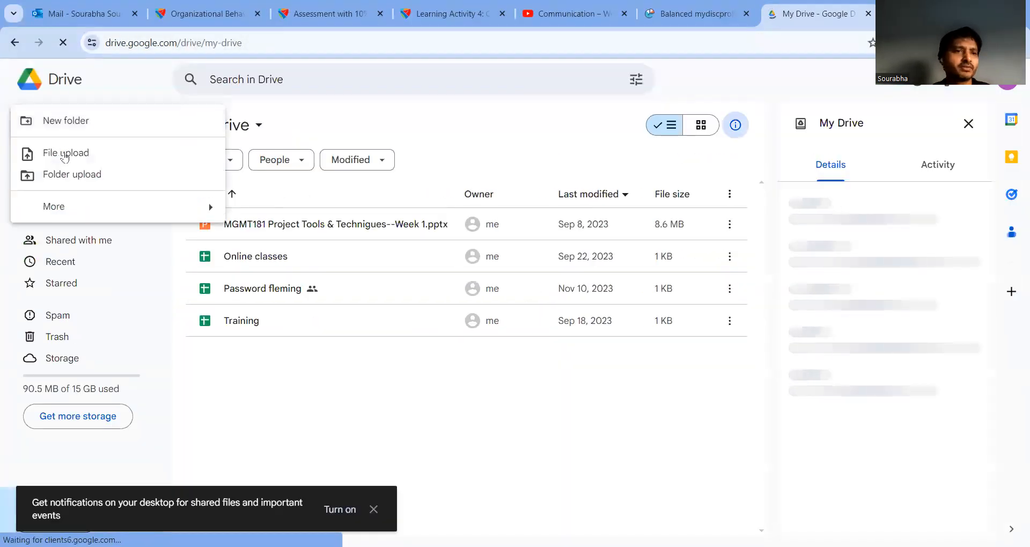
pyautogui.click(88, 210)
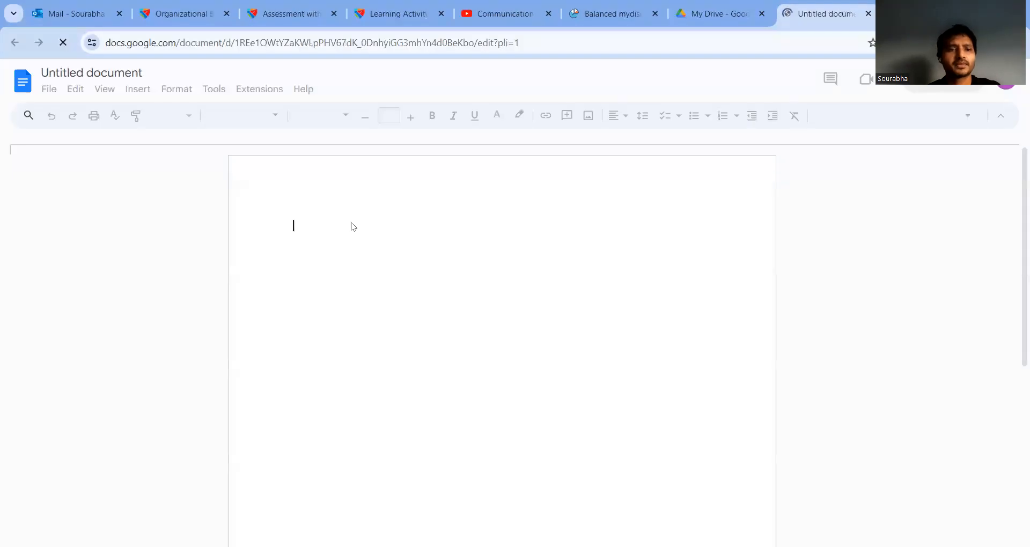
# Step: Start a numbered list with '1. Sending meeting invite', dismissing the Meet tip
pyautogui.write('1. Send')
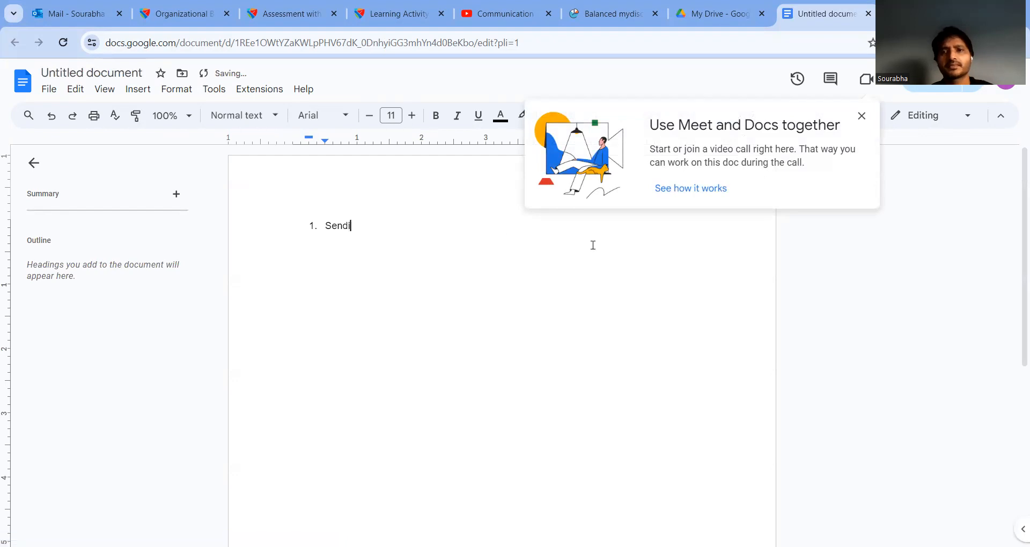
pyautogui.write('i')
pyautogui.click(711, 197)
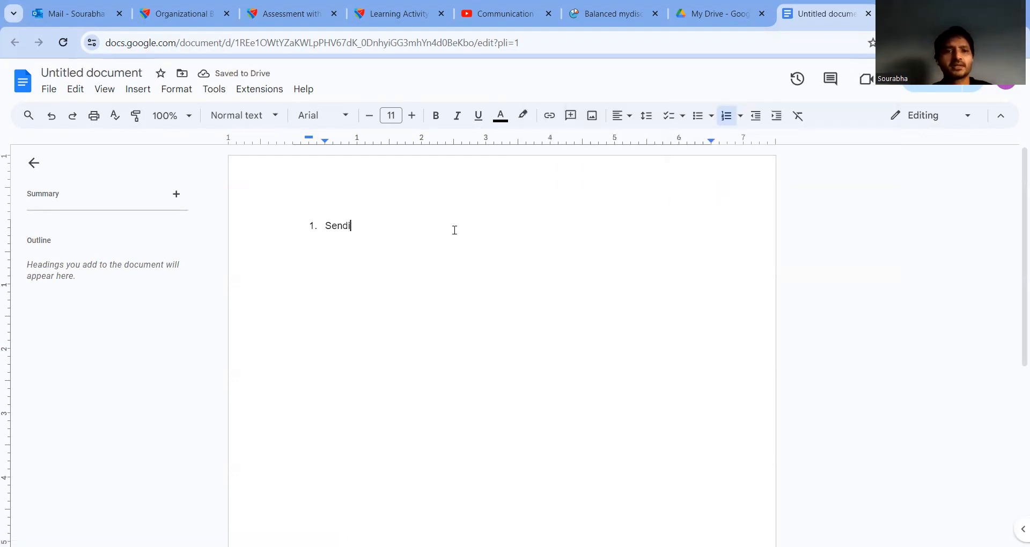
pyautogui.write('ng')
pyautogui.press('BackSpace')
pyautogui.press('BackSpace')
pyautogui.press('BackSpace')
pyautogui.write('ing ')
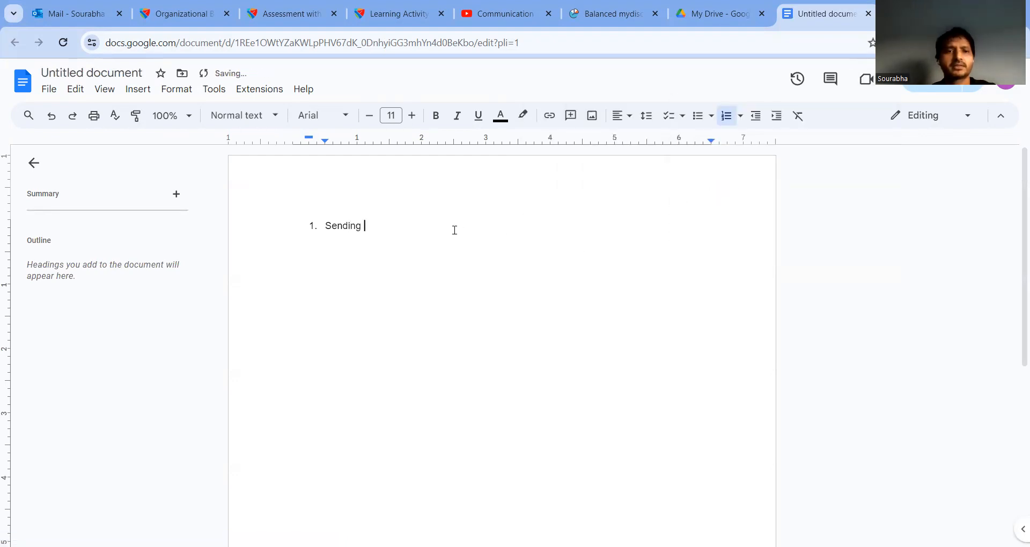
pyautogui.write('meeting invite')
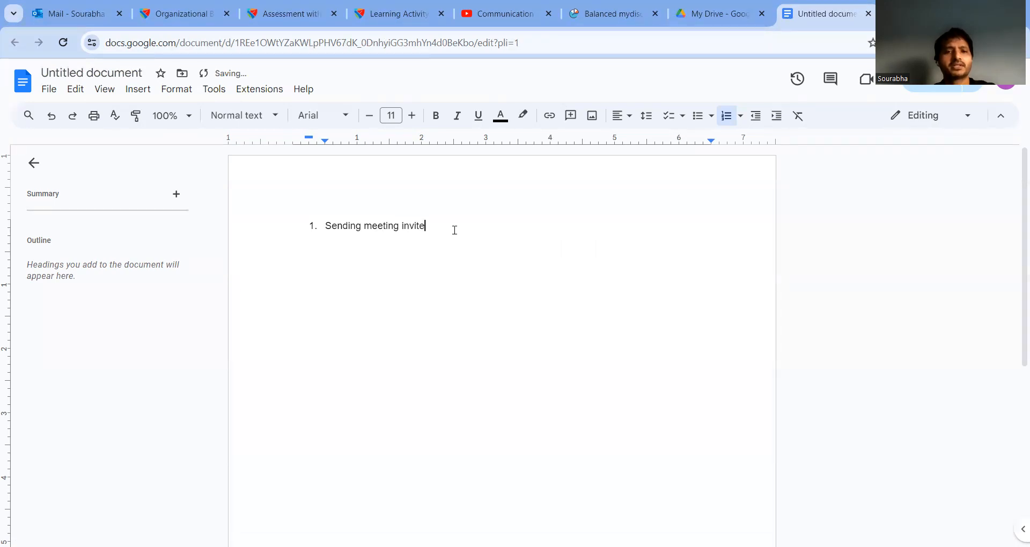
# Step: Add list items 'Writing agenda' and 'Accepting the meeting invite'
pyautogui.press('Return')
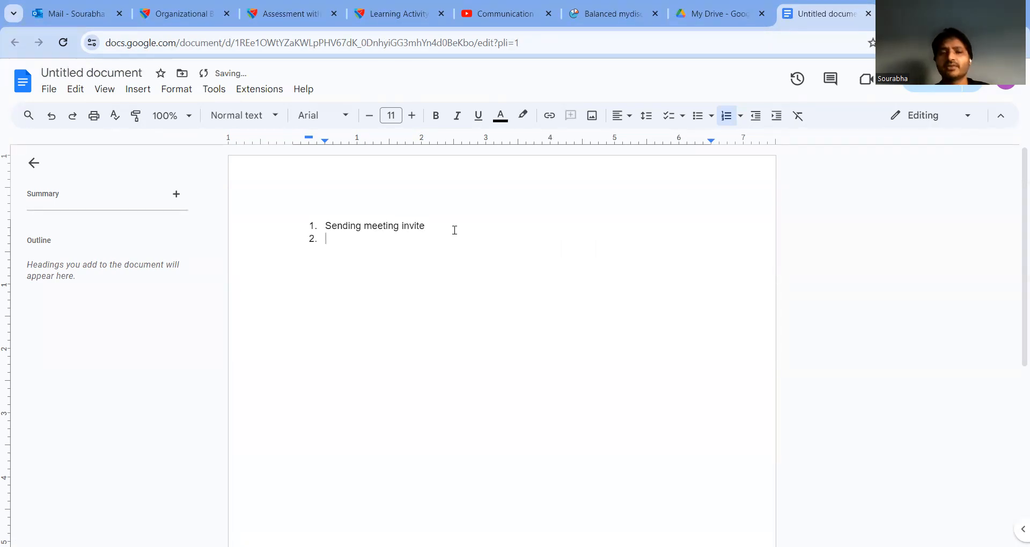
pyautogui.write('Writin')
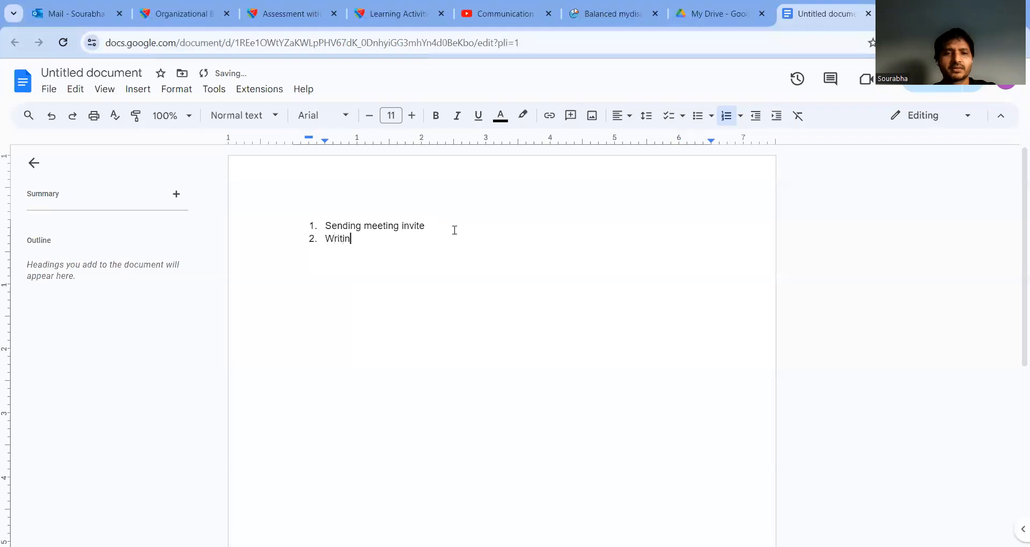
pyautogui.write('g agenda')
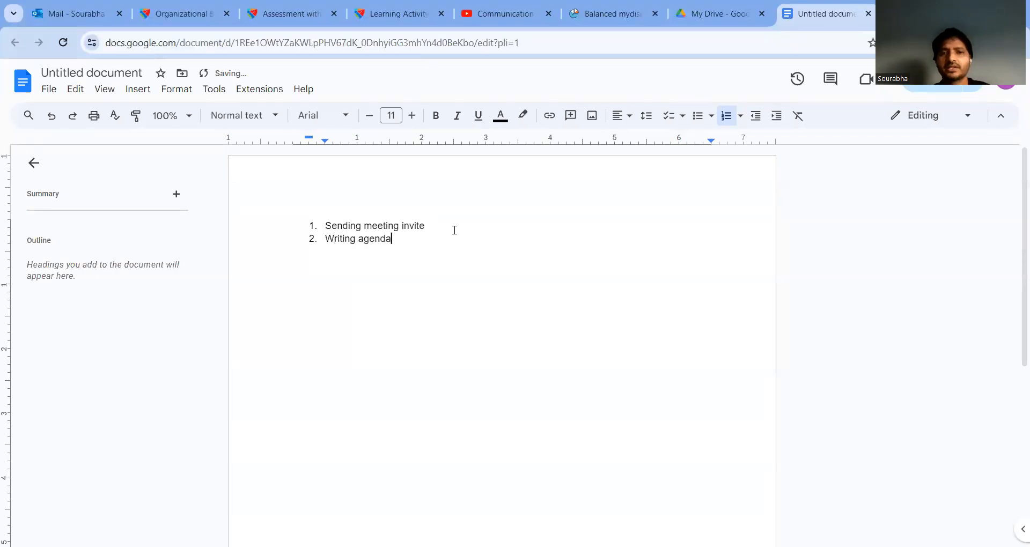
pyautogui.press('Return')
pyautogui.write('C')
pyautogui.press('BackSpace')
pyautogui.write('a')
pyautogui.press('BackSpace')
pyautogui.write('Acceptinh')
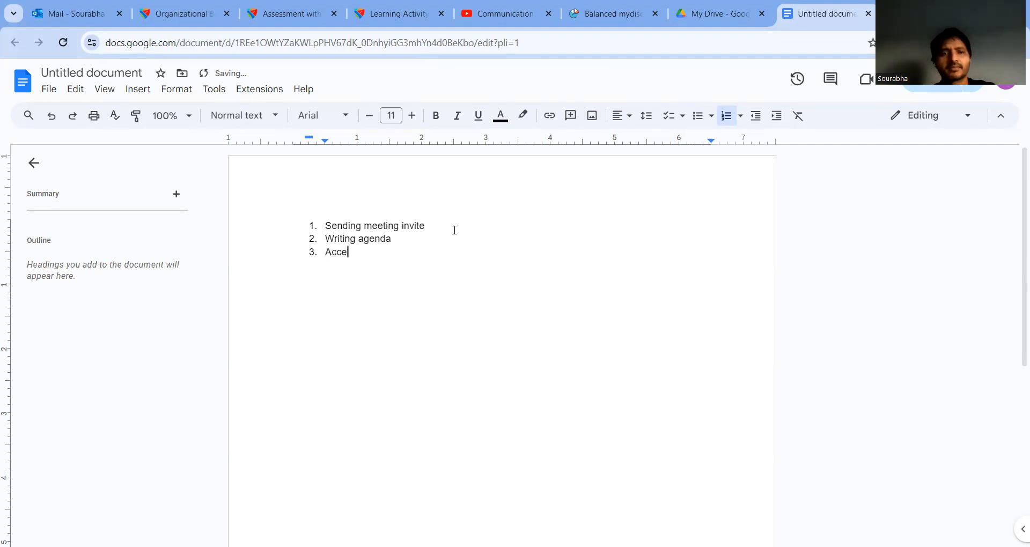
pyautogui.press('BackSpace')
pyautogui.press('BackSpace')
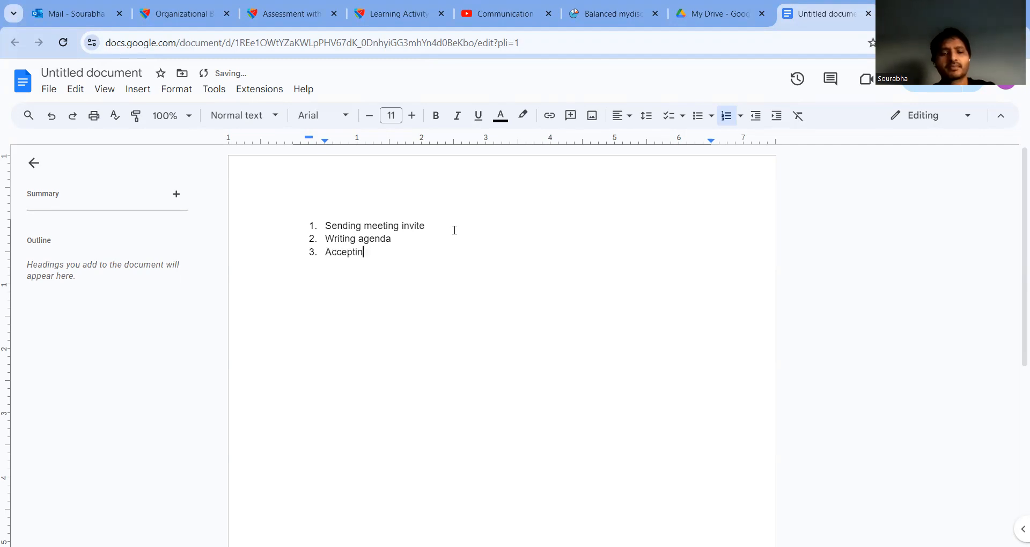
pyautogui.write('g th')
pyautogui.press('BackSpace')
pyautogui.write('e meeting invite')
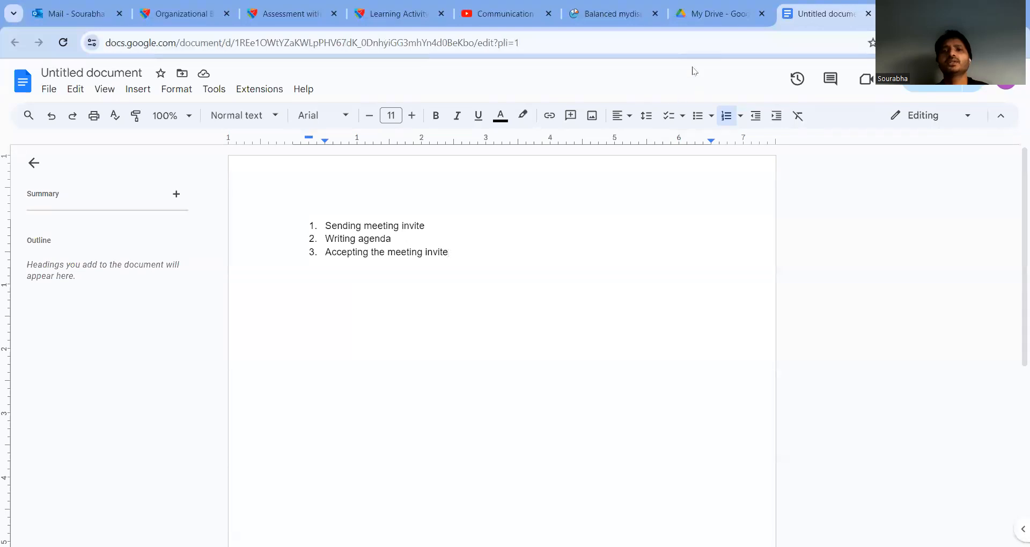
# Step: Switch back to the My Drive tab listing the four files
pyautogui.hotkey('ctrl', 'shift', 'Tab')
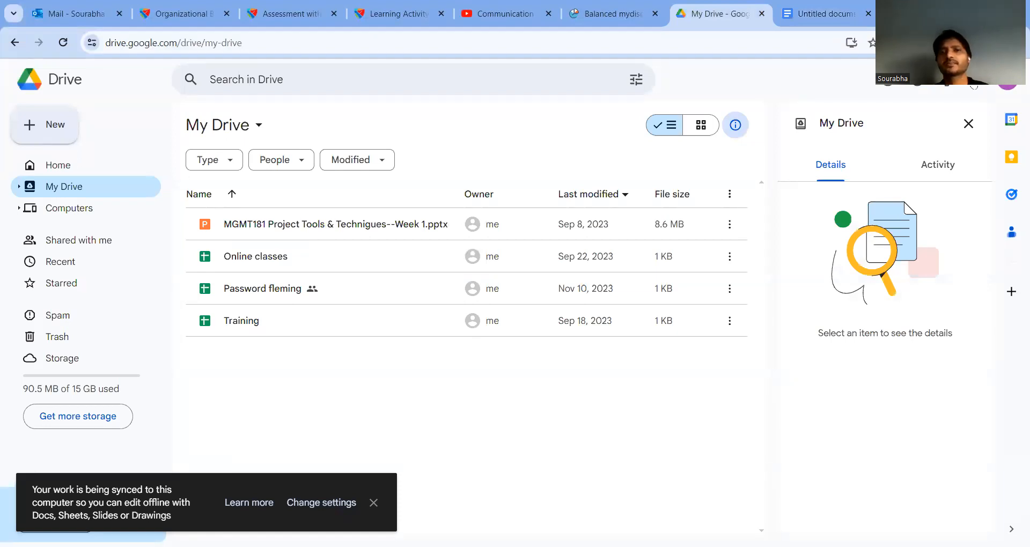
# Step: Launch Calendar from the Google apps grid, showing the week of Jan 28 – Feb 3, 2024
pyautogui.click(974, 86)
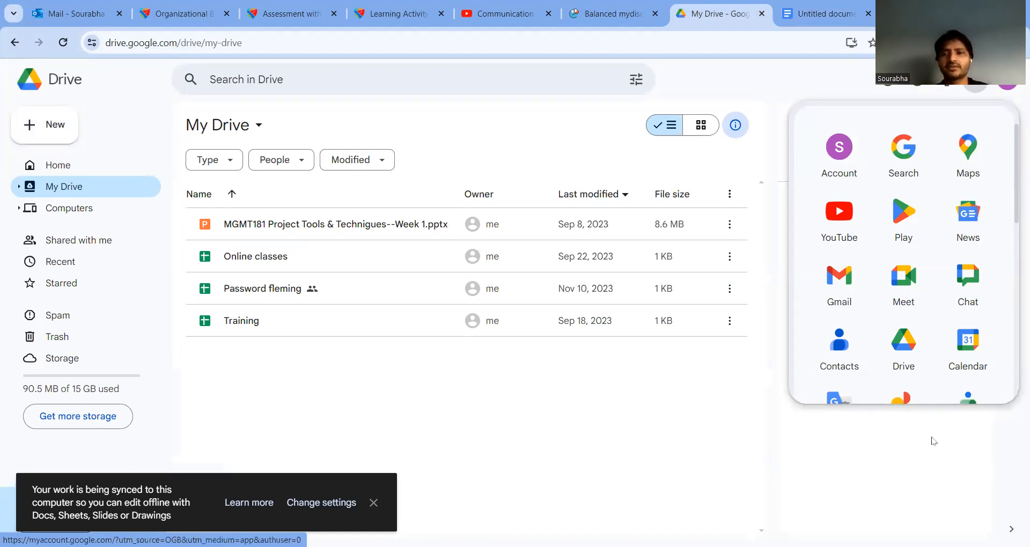
pyautogui.click(968, 337)
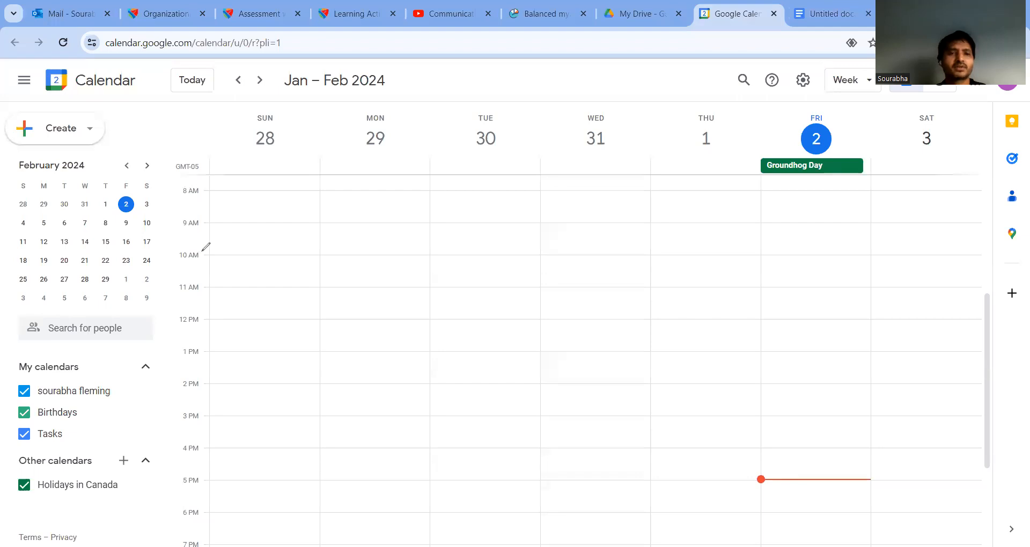
pyautogui.moveTo(203, 258)
pyautogui.mouseDown()
pyautogui.moveTo(840, 254)
pyautogui.moveTo(897, 245)
pyautogui.mouseUp()
pyautogui.moveTo(923, 112)
pyautogui.mouseDown()
pyautogui.moveTo(930, 250)
pyautogui.moveTo(885, 243)
pyautogui.moveTo(861, 272)
pyautogui.moveTo(986, 252)
pyautogui.moveTo(912, 240)
pyautogui.moveTo(895, 248)
pyautogui.mouseUp()
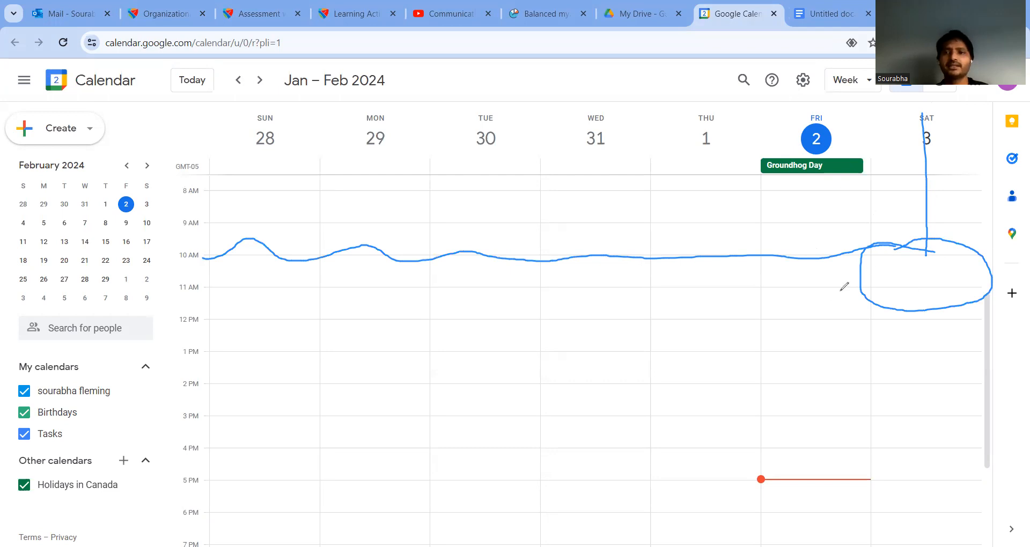
pyautogui.moveTo(826, 300)
pyautogui.mouseDown()
pyautogui.moveTo(873, 272)
pyautogui.moveTo(888, 285)
pyautogui.moveTo(873, 304)
pyautogui.mouseUp()
pyautogui.moveTo(431, 218)
pyautogui.mouseDown()
pyautogui.moveTo(102, 137)
pyautogui.moveTo(160, 129)
pyautogui.mouseUp()
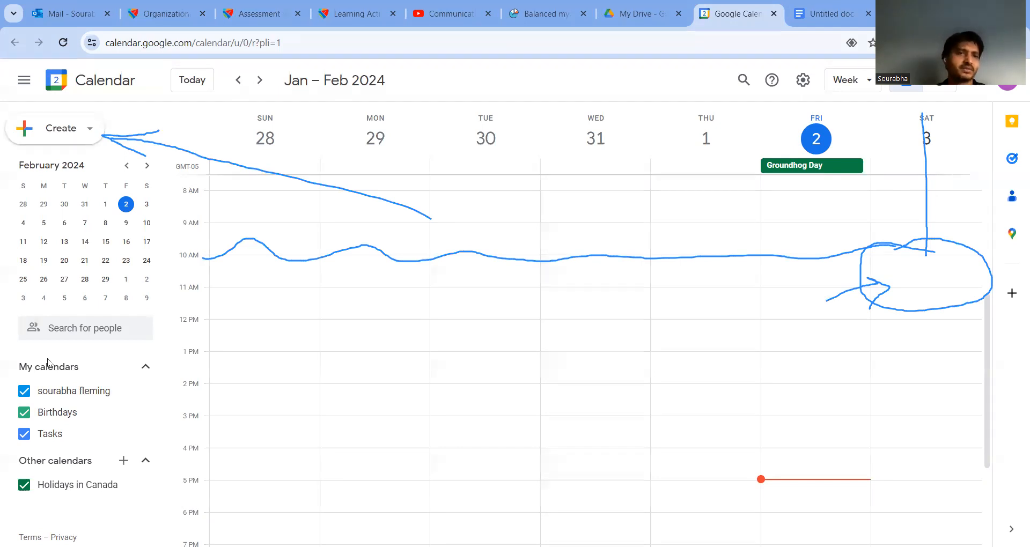
pyautogui.click(324, 243)
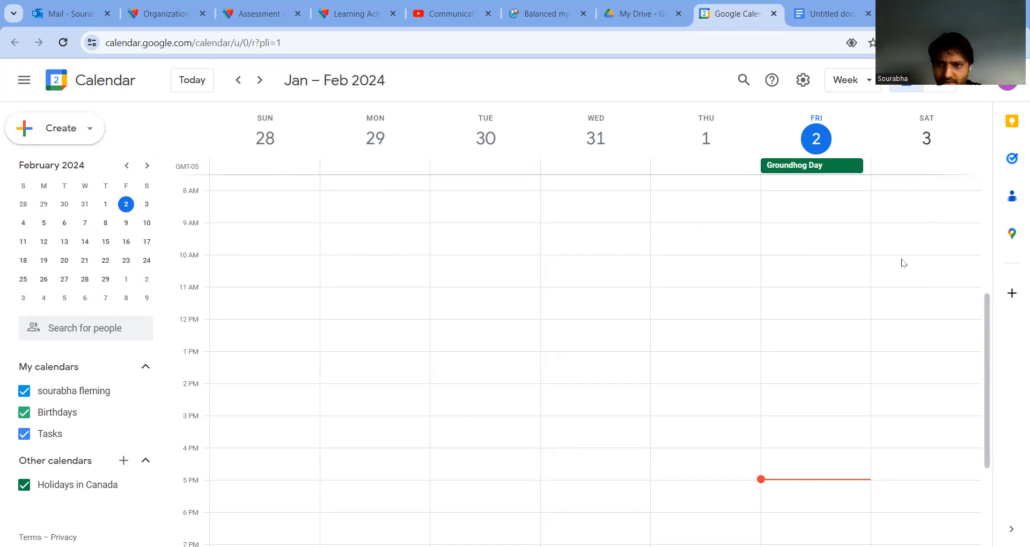
pyautogui.moveTo(905, 261); pyautogui.dragTo(914, 285)
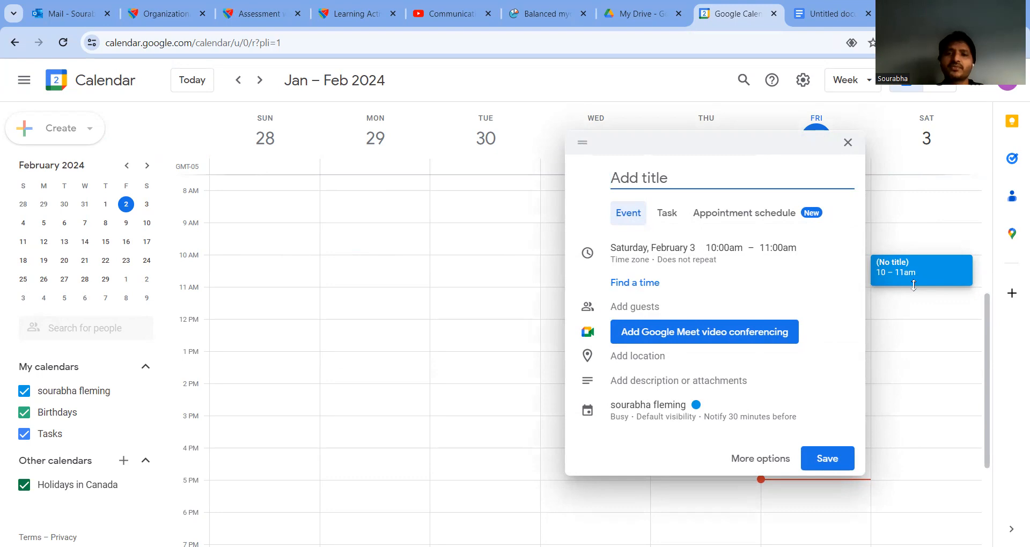
# Step: Title the Saturday, February 3, 10–11am event 'Planning meet' and save it
pyautogui.write('Satue')
pyautogui.press('BackSpace')
pyautogui.write('rday 10')
pyautogui.press('BackSpace')
pyautogui.press('BackSpace')
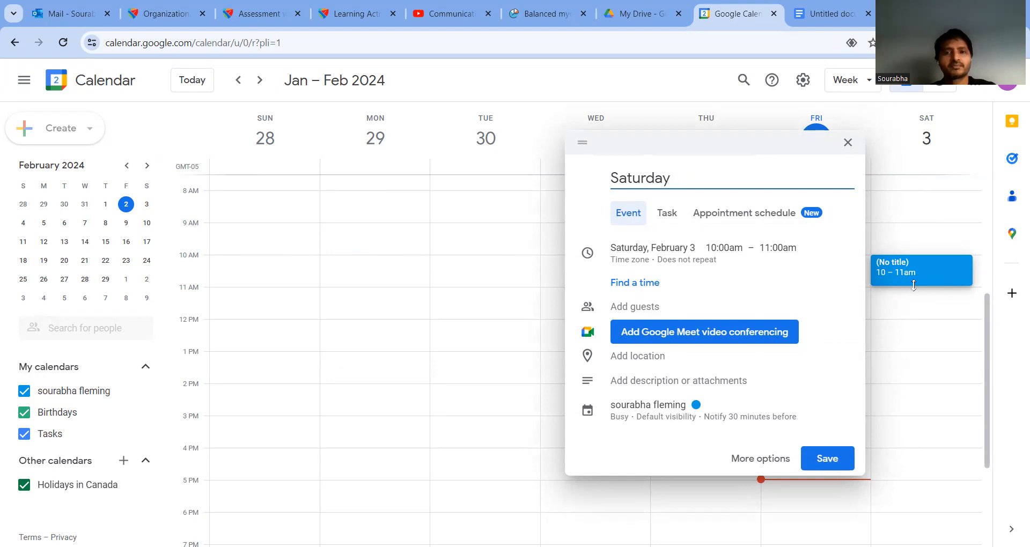
pyautogui.press('BackSpace')
pyautogui.press('BackSpace')
pyautogui.press('BackSpace')
pyautogui.press('BackSpace')
pyautogui.press('BackSpace')
pyautogui.press('BackSpace')
pyautogui.press('BackSpace')
pyautogui.press('BackSpace')
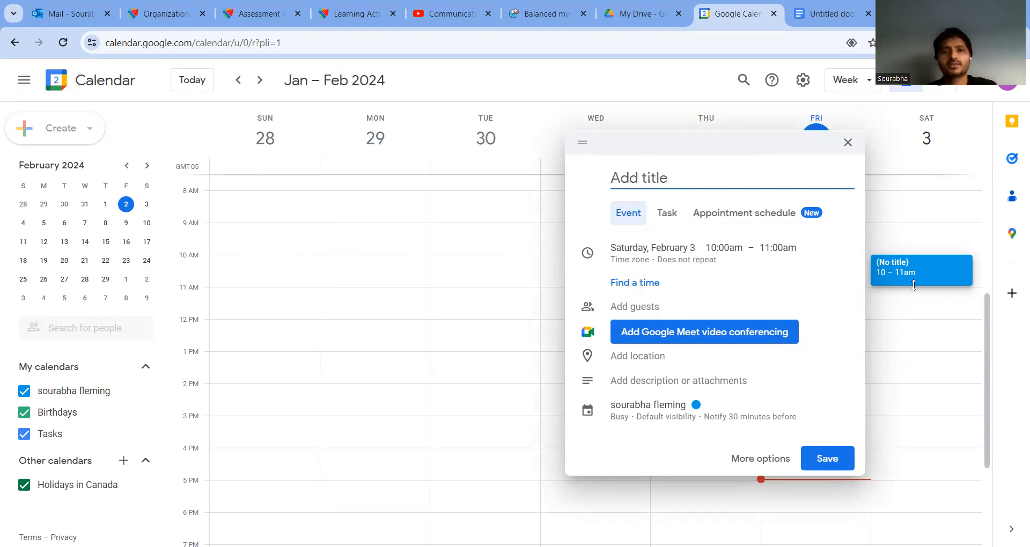
pyautogui.write('Planning meet')
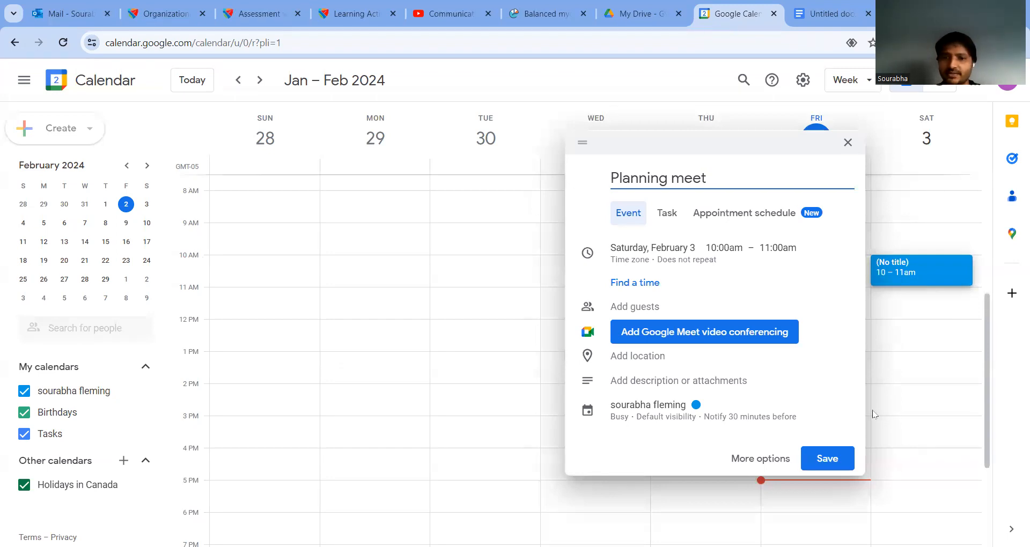
pyautogui.click(829, 462)
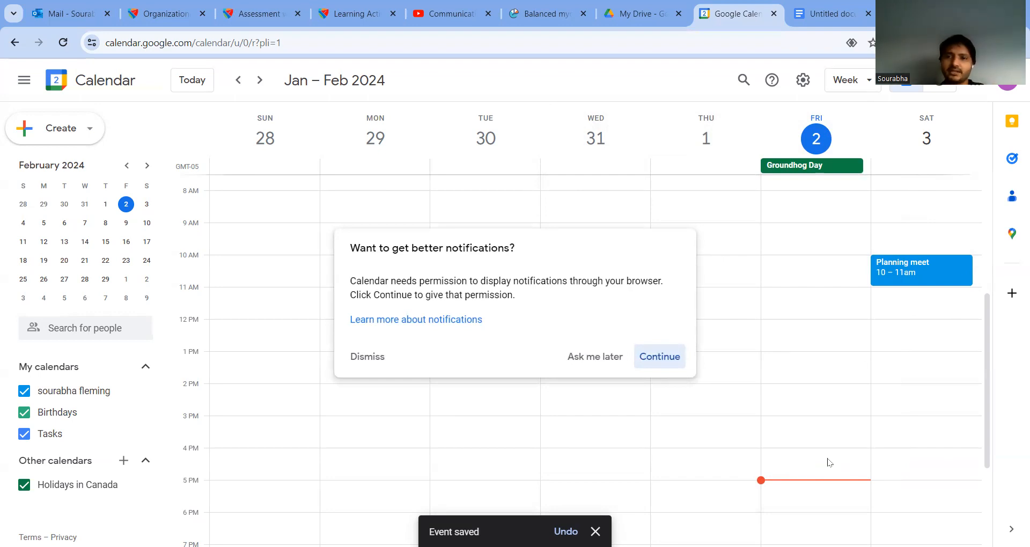
# Step: Dismiss the notifications prompt and open Planning meet's full edit page
pyautogui.click(921, 270)
pyautogui.click(921, 269)
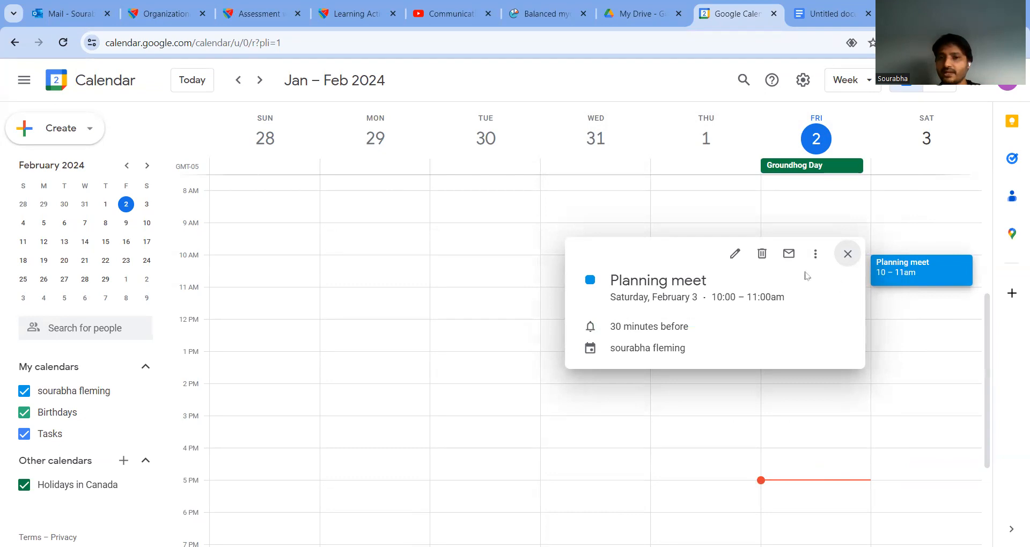
pyautogui.click(734, 255)
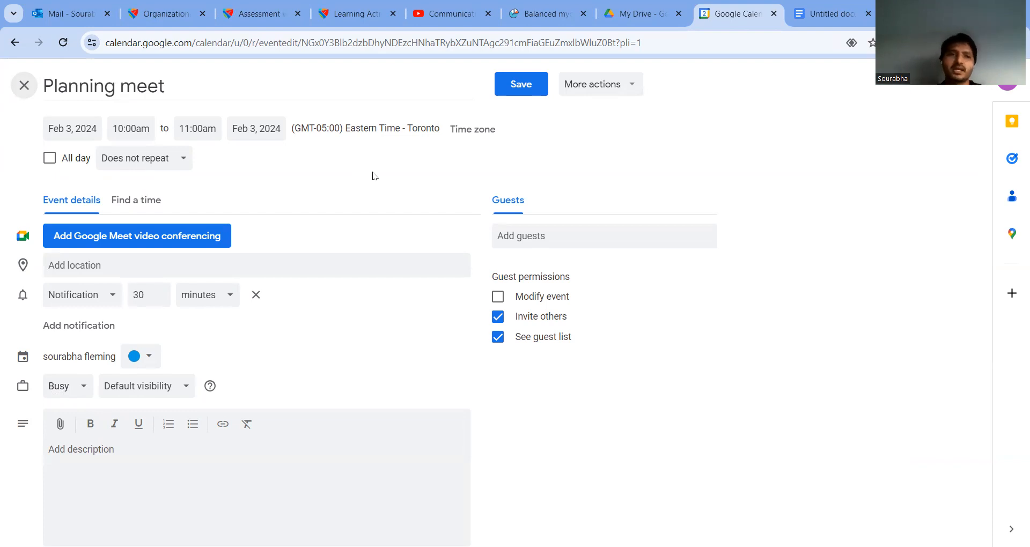
# Step: Add the guest's Gmail address to Planning meet, save, and send the invitation
pyautogui.click(590, 231)
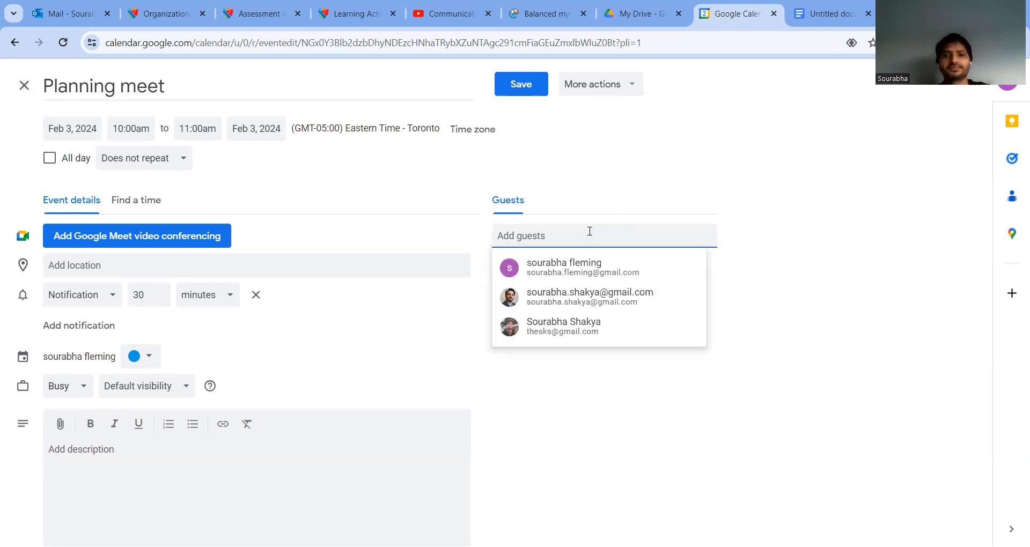
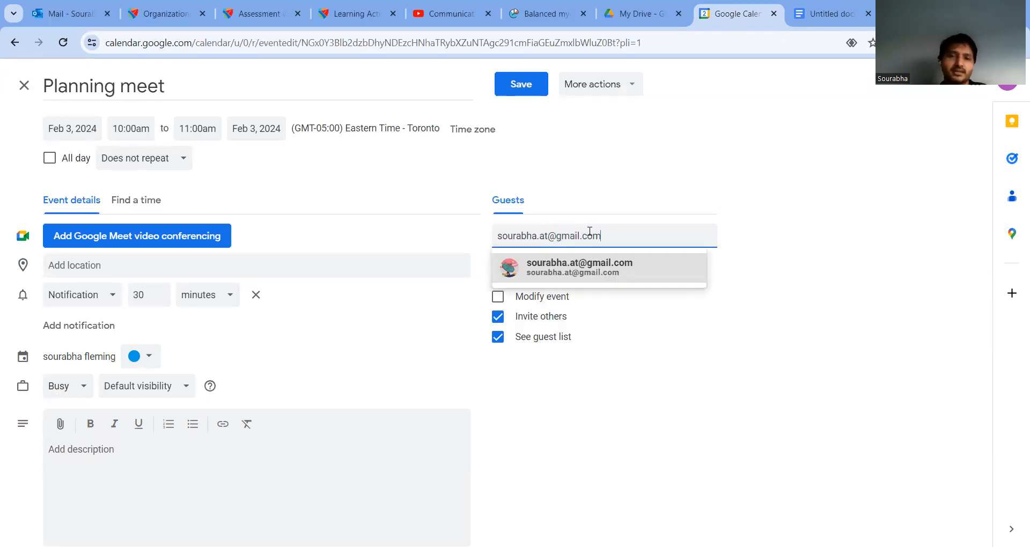
pyautogui.click(686, 274)
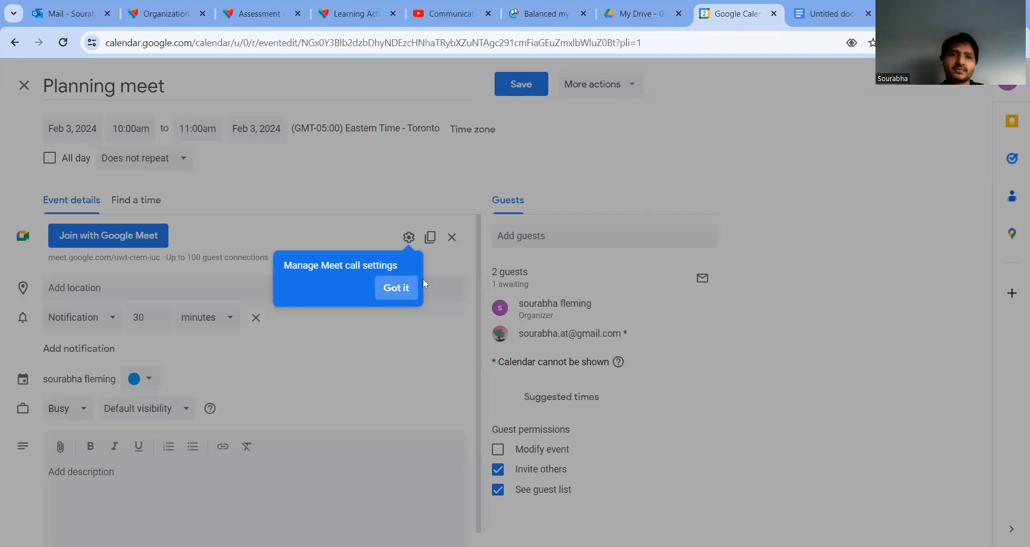
pyautogui.click(398, 290)
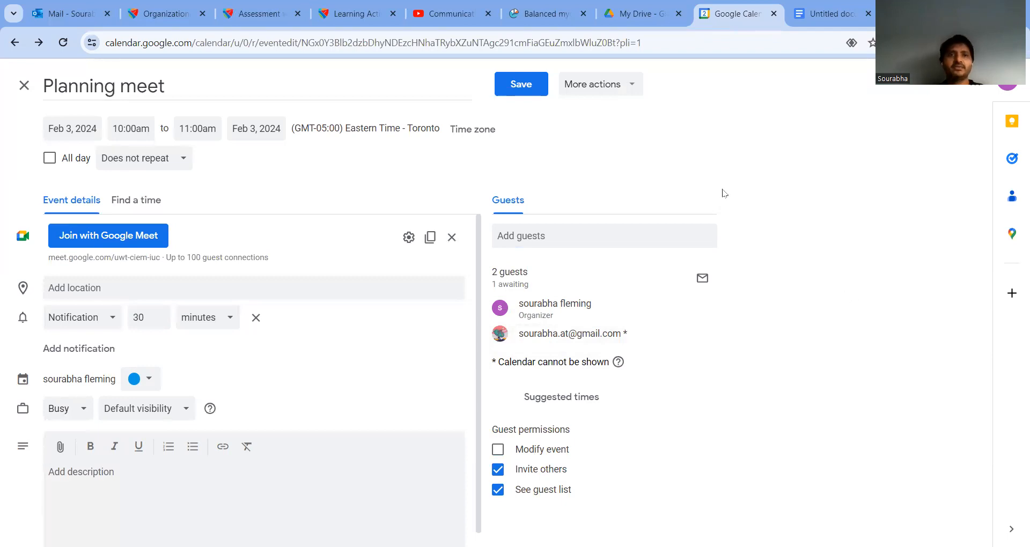
pyautogui.click(513, 91)
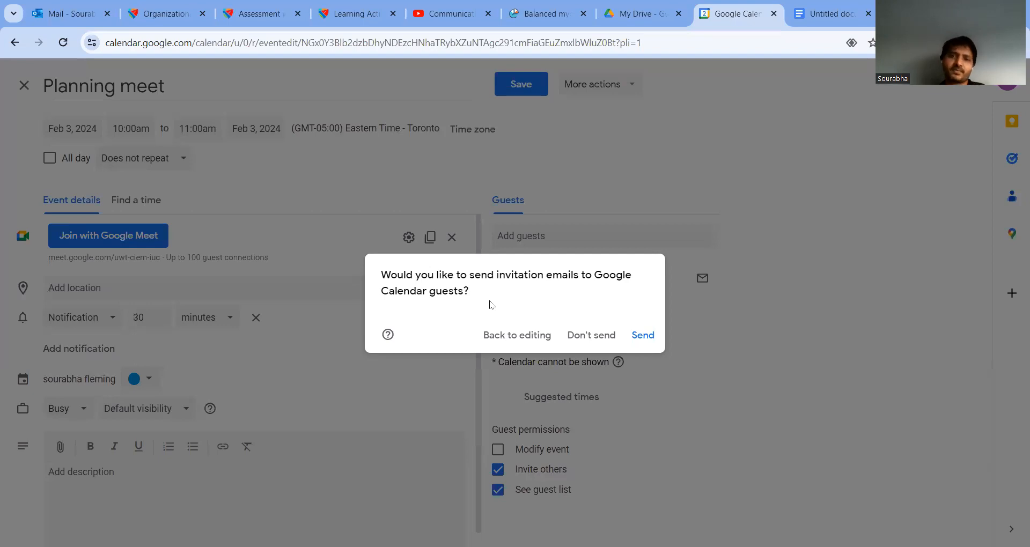
pyautogui.click(647, 336)
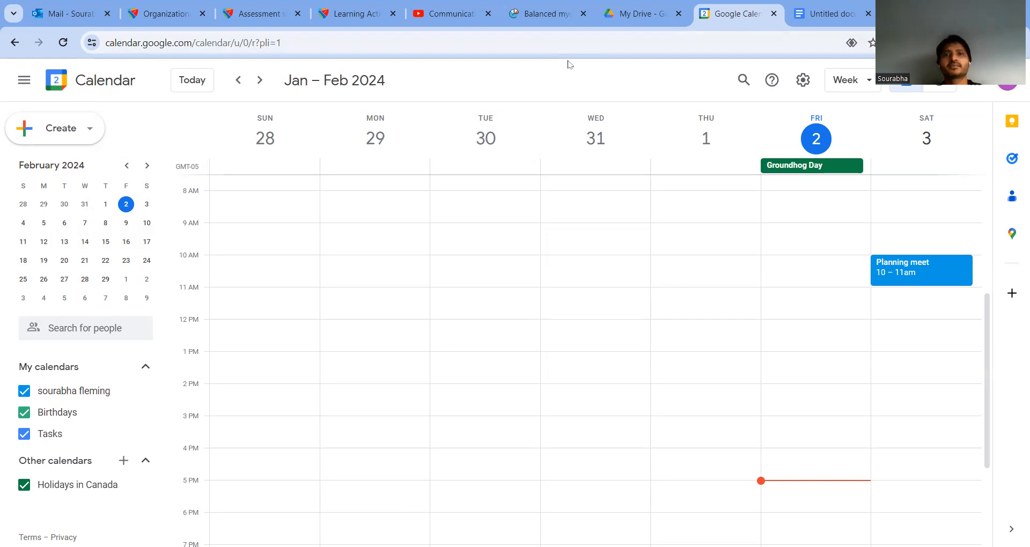
# Step: Add indented sub-items 'One way' and 'Another way' under 'Sending meeting invite'
pyautogui.hotkey('ctrl', 'Tab')
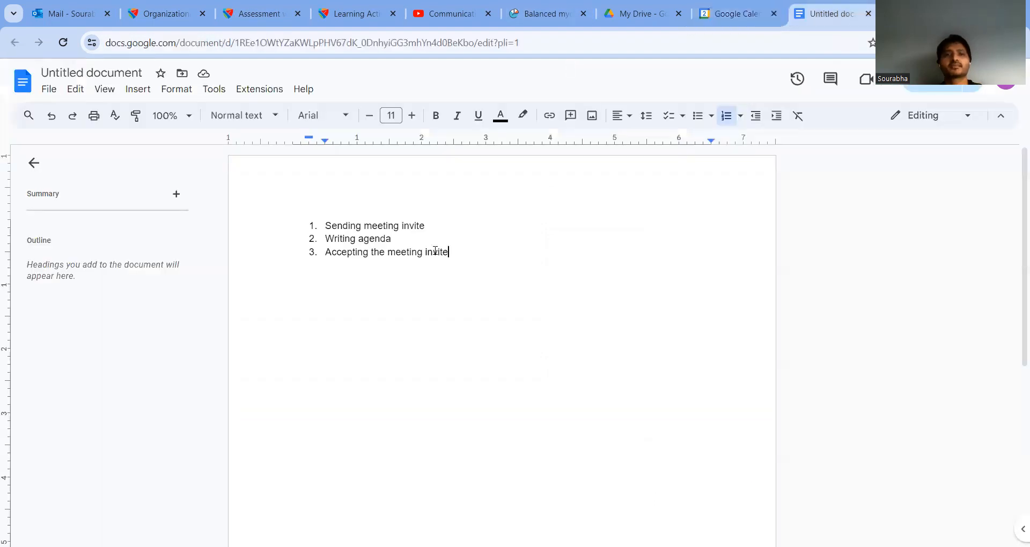
pyautogui.click(449, 225)
pyautogui.press('Return')
pyautogui.press('Tab')
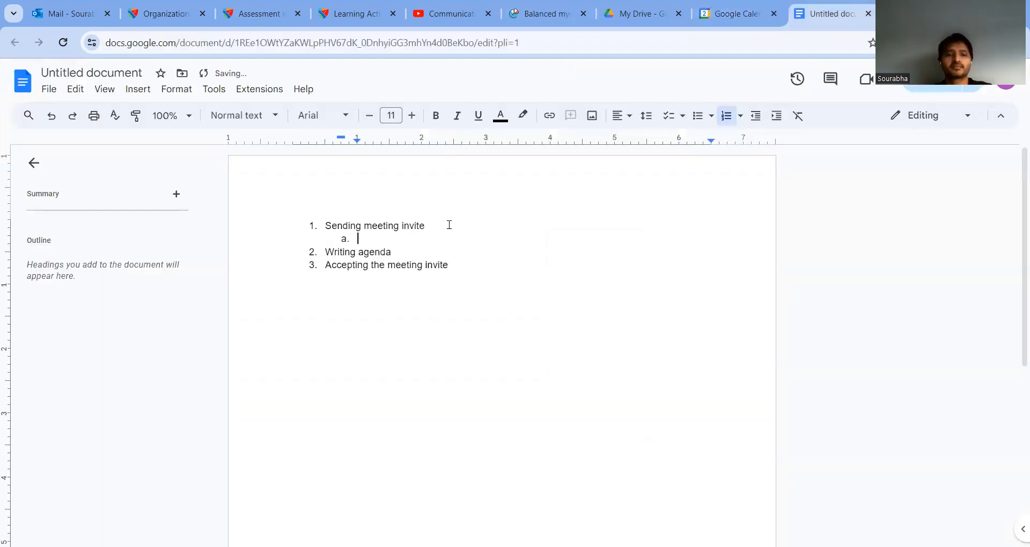
pyautogui.write('Pr')
pyautogui.press('BackSpace')
pyautogui.press('BackSpace')
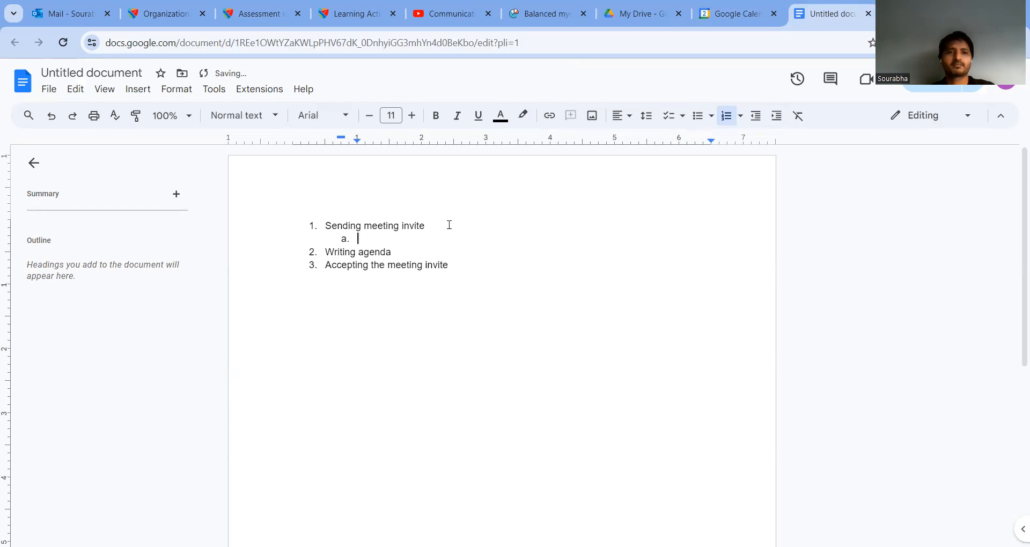
pyautogui.write('One way')
pyautogui.press('Return')
pyautogui.write('Another way')
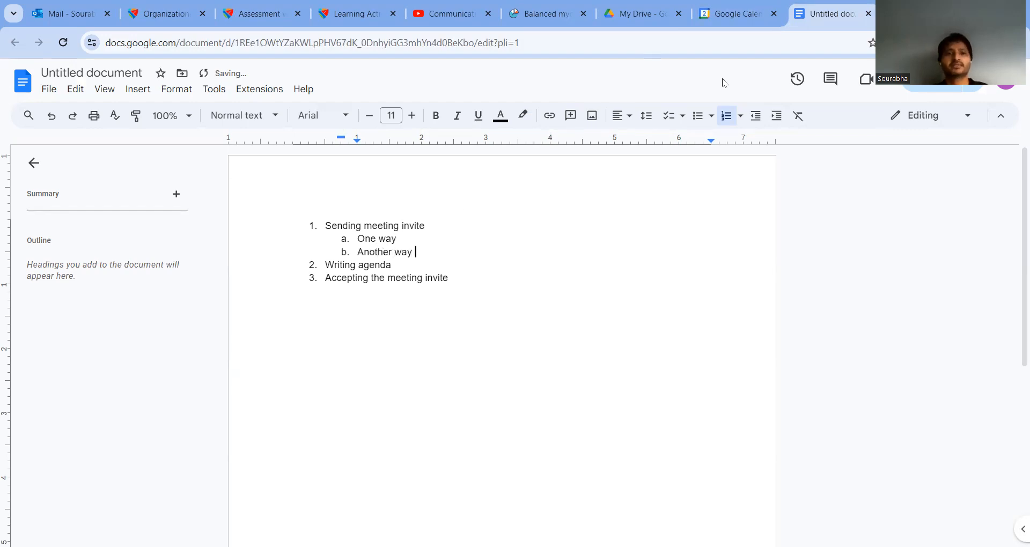
pyautogui.hotkey('ctrl', 'shift', 'Tab')
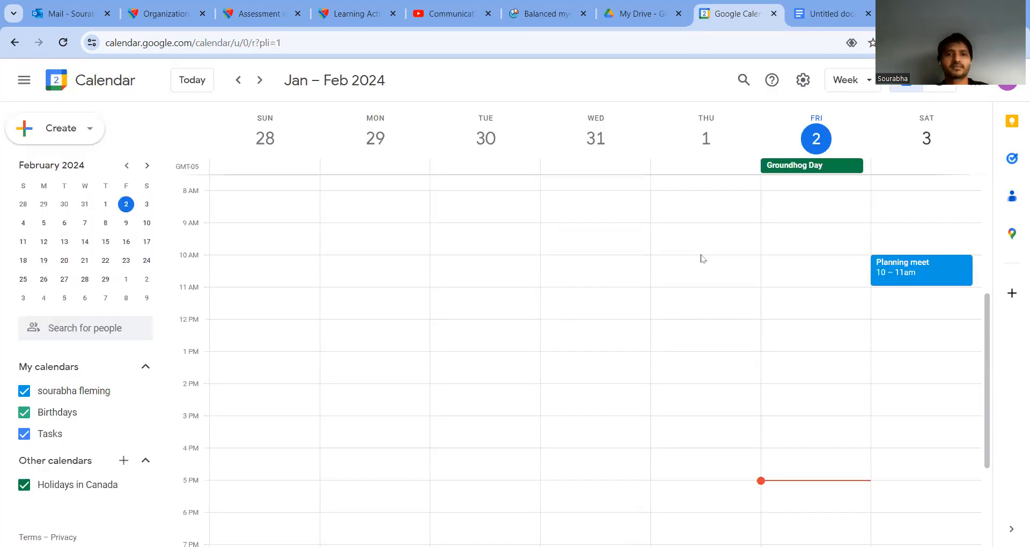
# Step: Create a new event titled 'Execution meet' and set its date to February 4
pyautogui.click(47, 133)
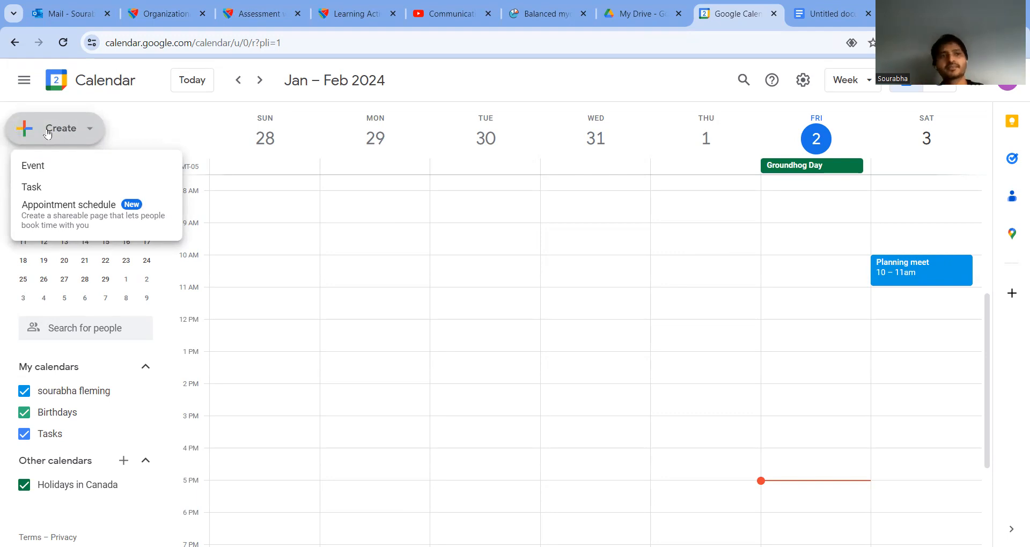
pyautogui.click(60, 167)
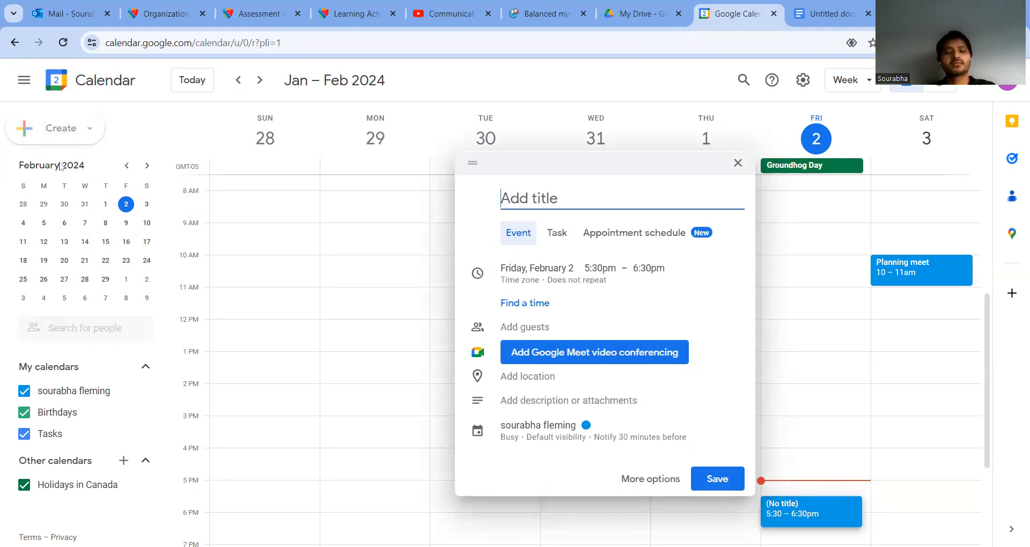
pyautogui.write('Execution meet')
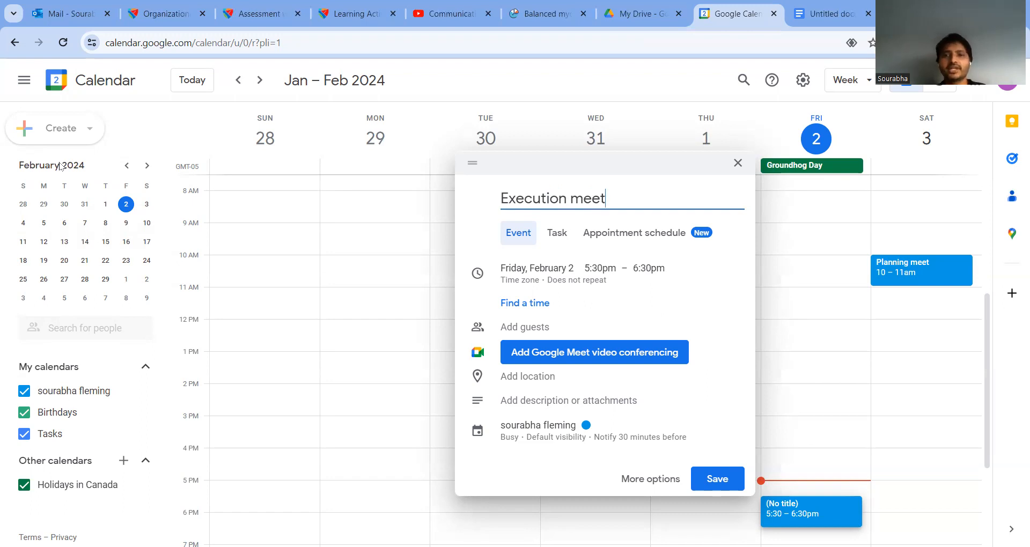
pyautogui.click(603, 267)
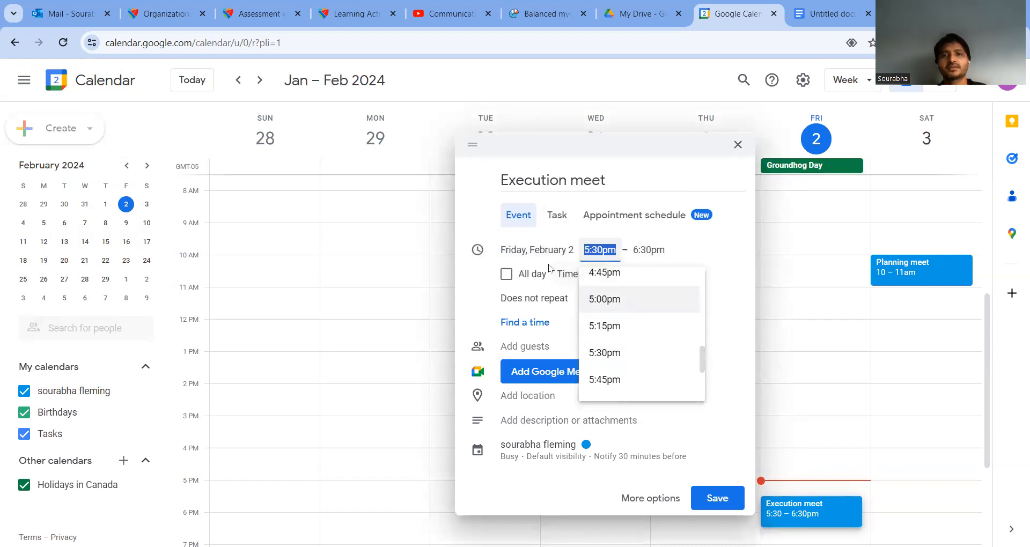
pyautogui.click(549, 250)
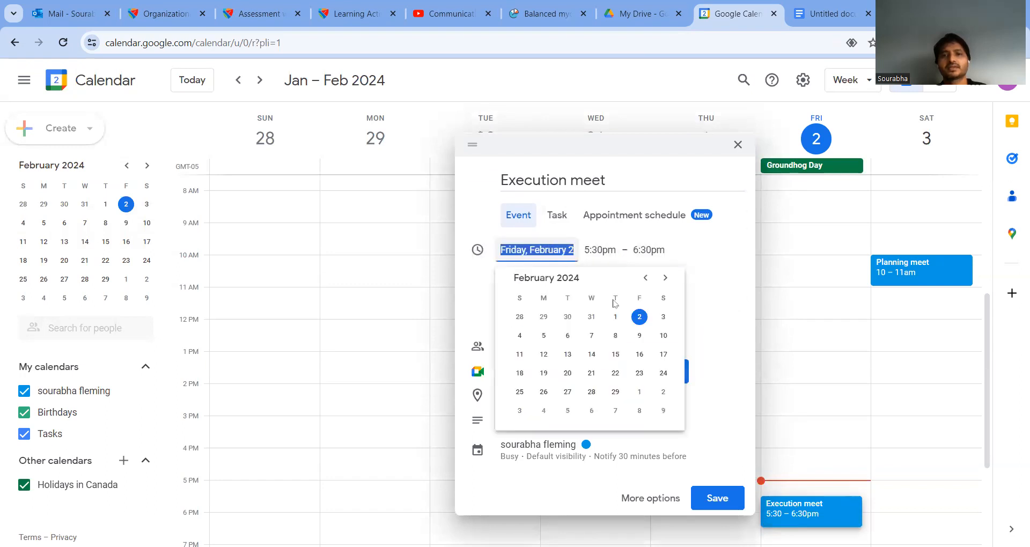
pyautogui.click(520, 337)
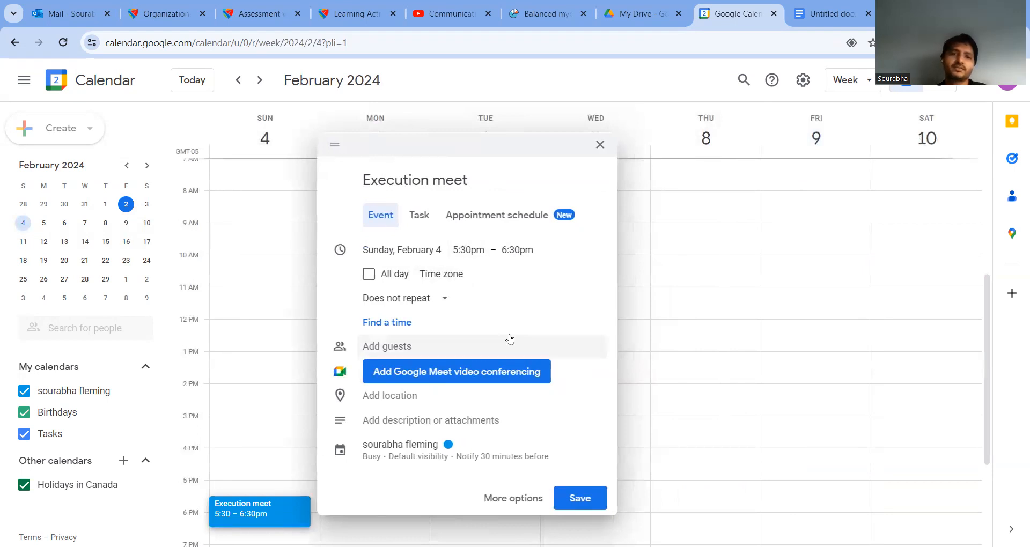
# Step: Add the guest's Gmail address to Execution meet, save it, and send the invitation
pyautogui.click(410, 348)
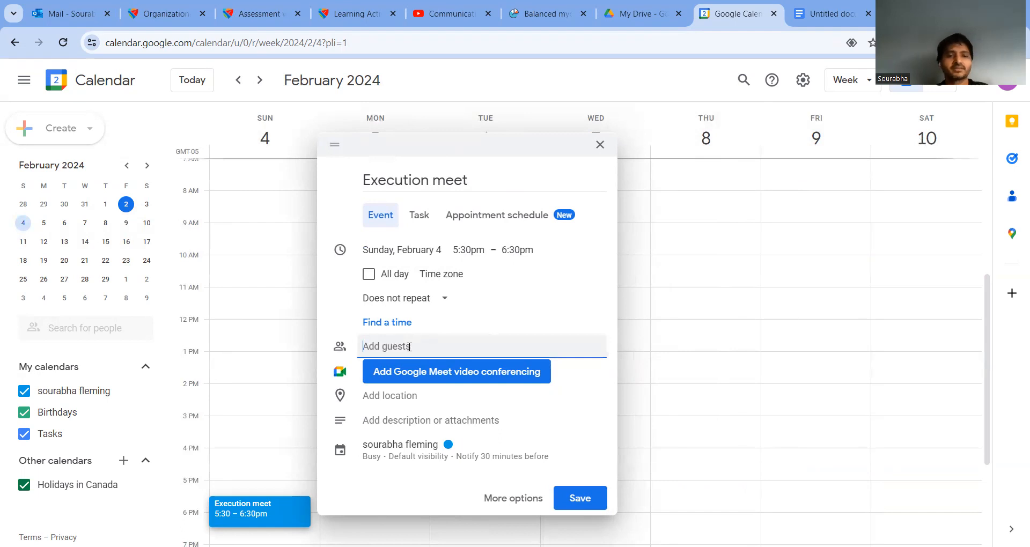
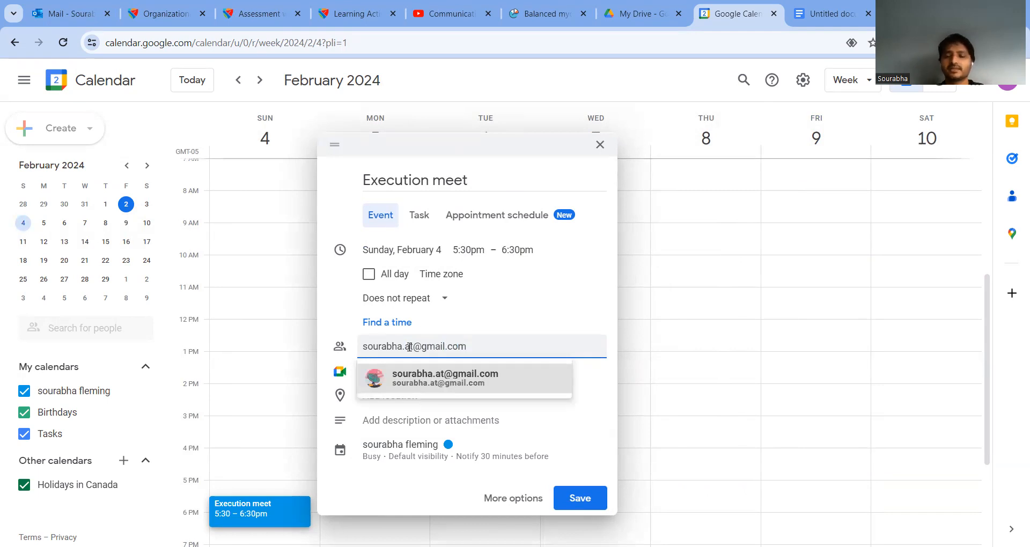
pyautogui.click(462, 383)
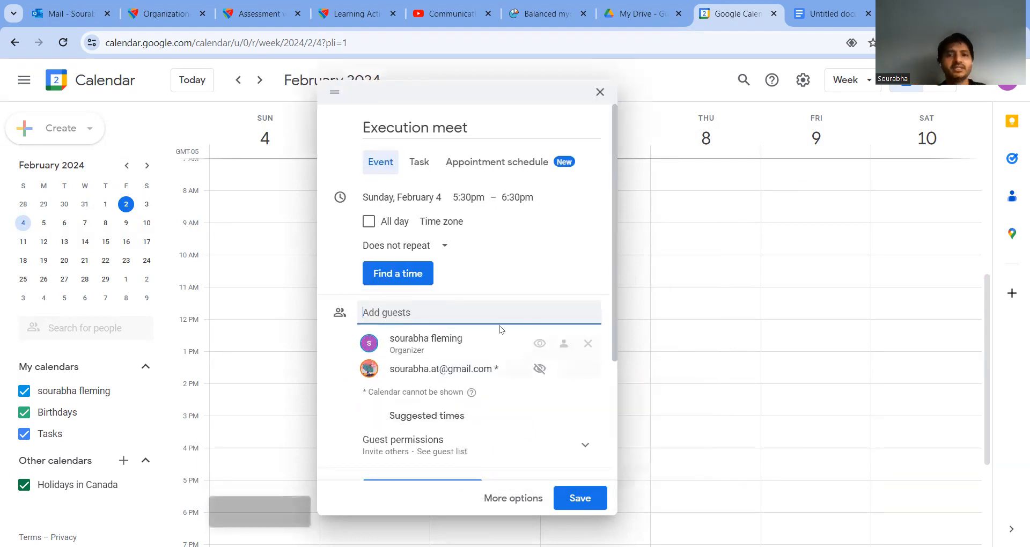
pyautogui.scroll(-2, 536, 418)
pyautogui.scroll(-5, 536, 418)
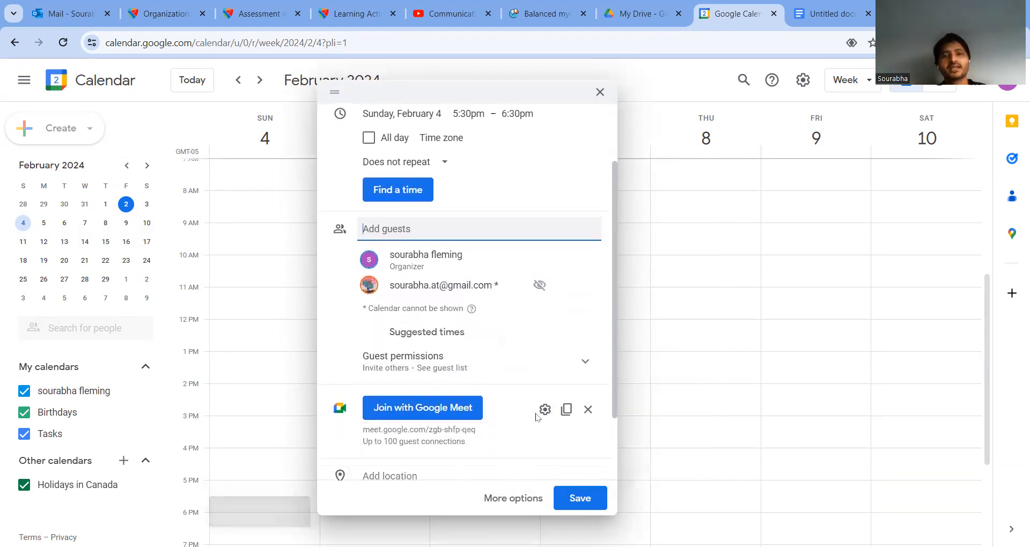
pyautogui.scroll(6, 536, 418)
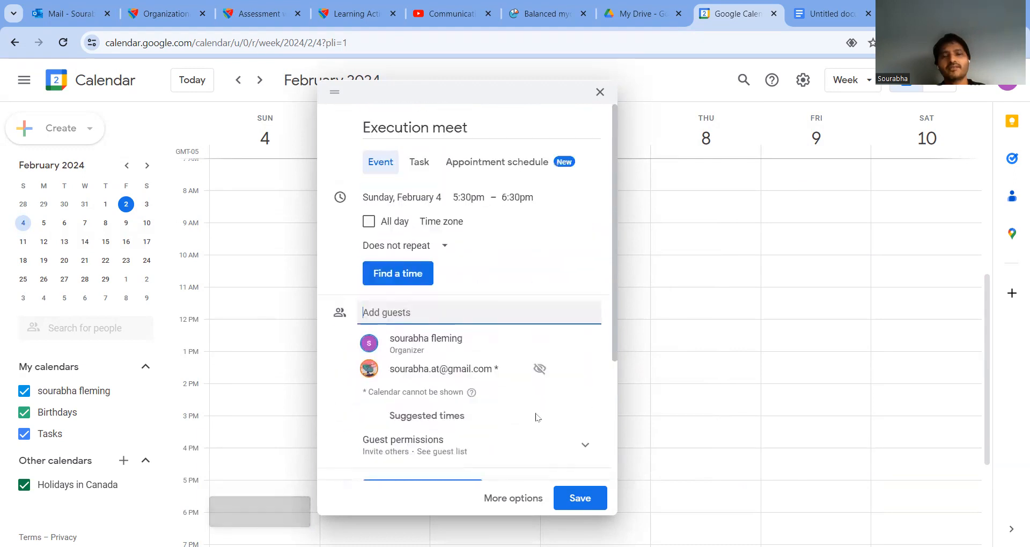
pyautogui.click(575, 499)
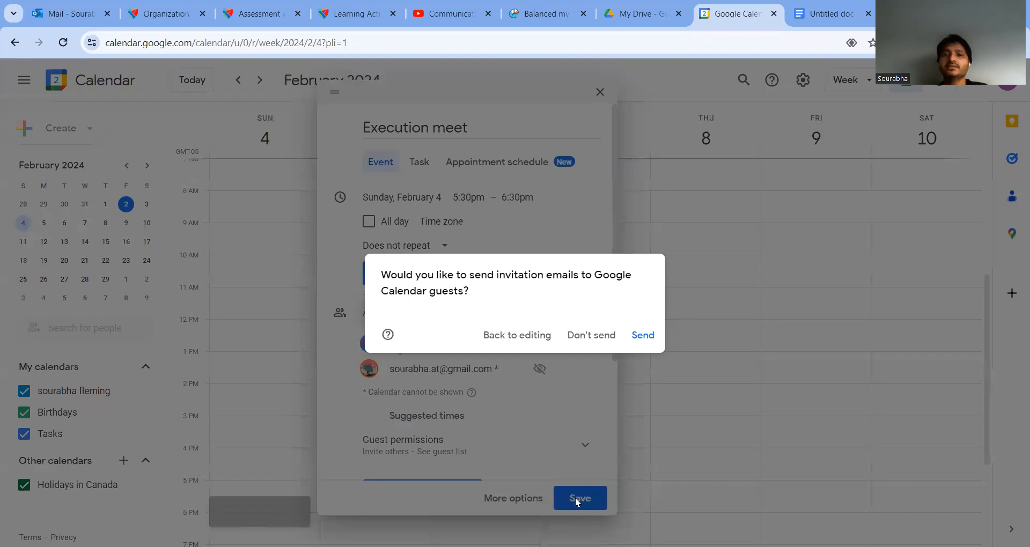
pyautogui.click(639, 336)
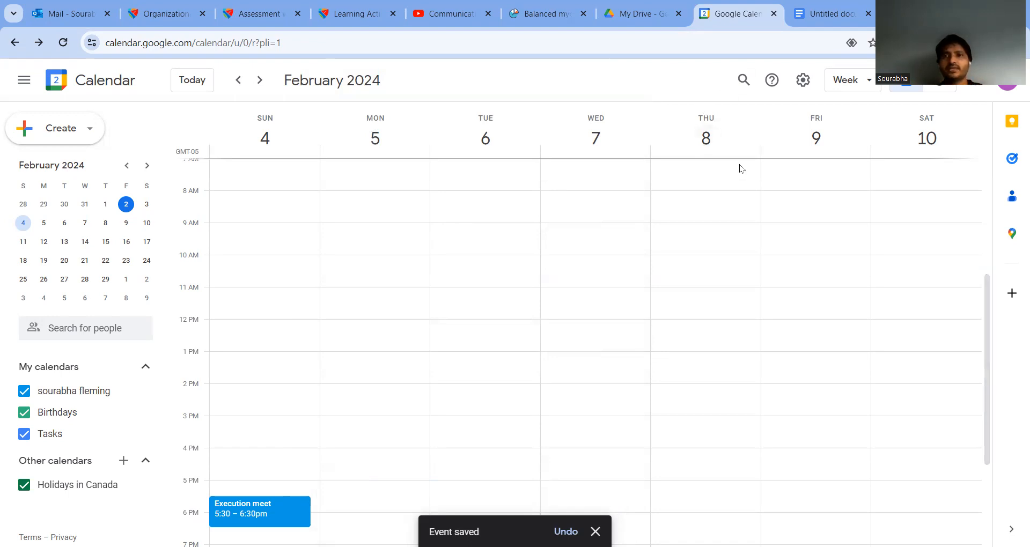
# Step: Append '- Done' to both checklist sub-items, then return to the calendar
pyautogui.hotkey('ctrl', 'Tab')
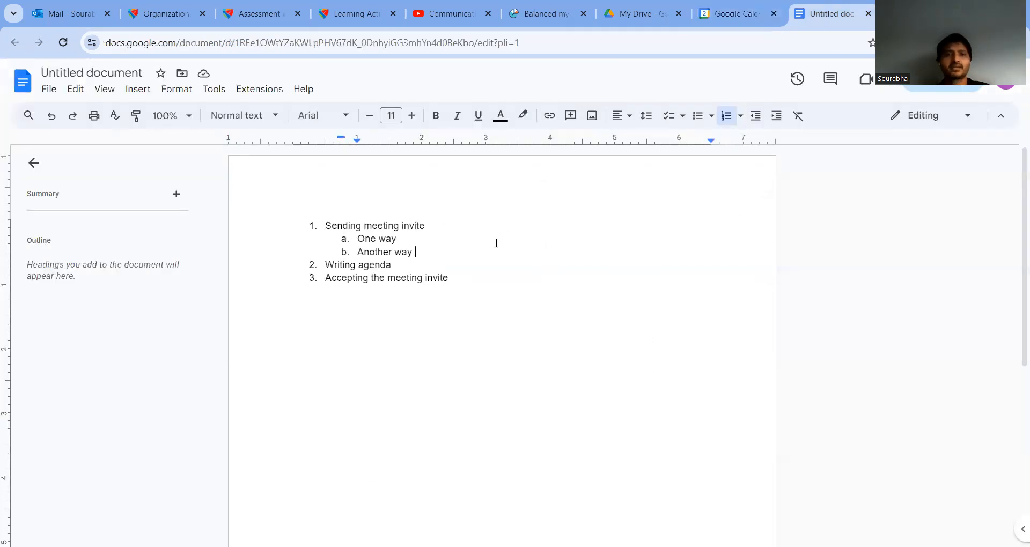
pyautogui.write('- ')
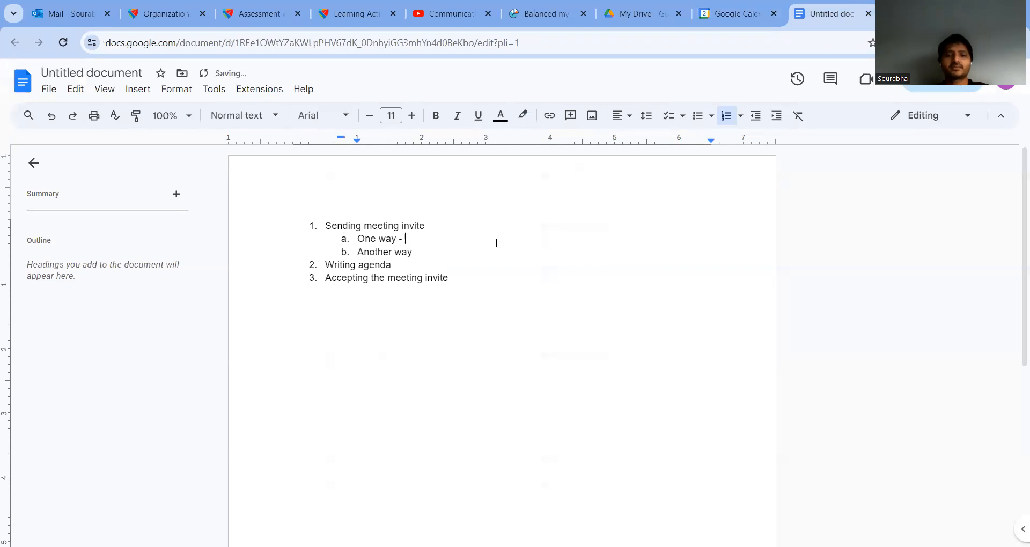
pyautogui.write('Done- DO')
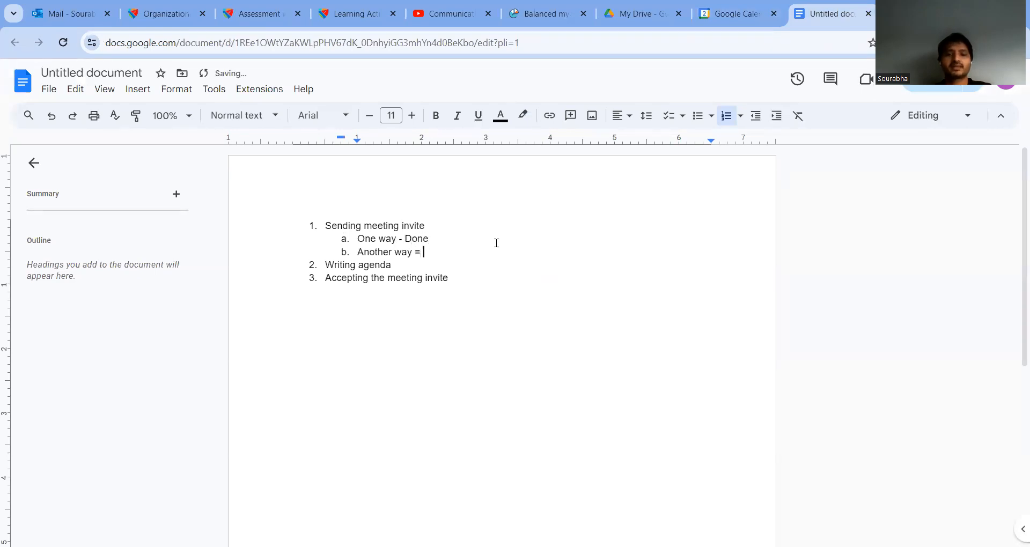
pyautogui.write('ne')
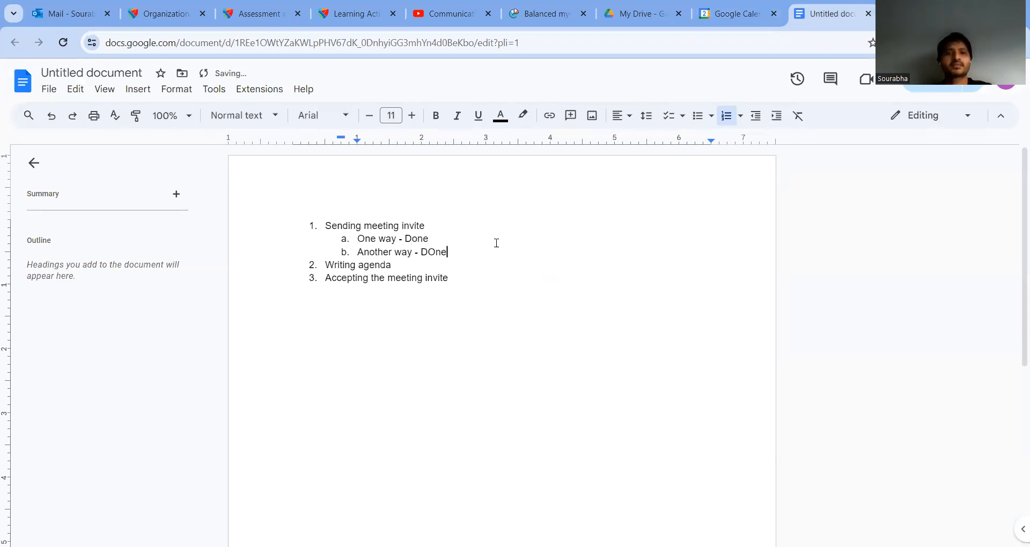
pyautogui.press('BackSpace')
pyautogui.write('o')
pyautogui.press('Down')
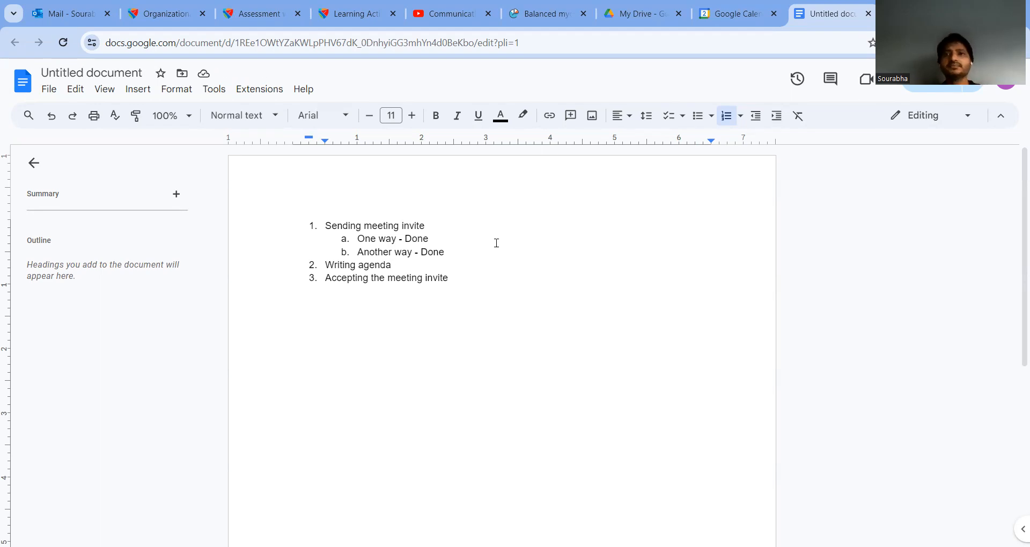
pyautogui.click(695, 221)
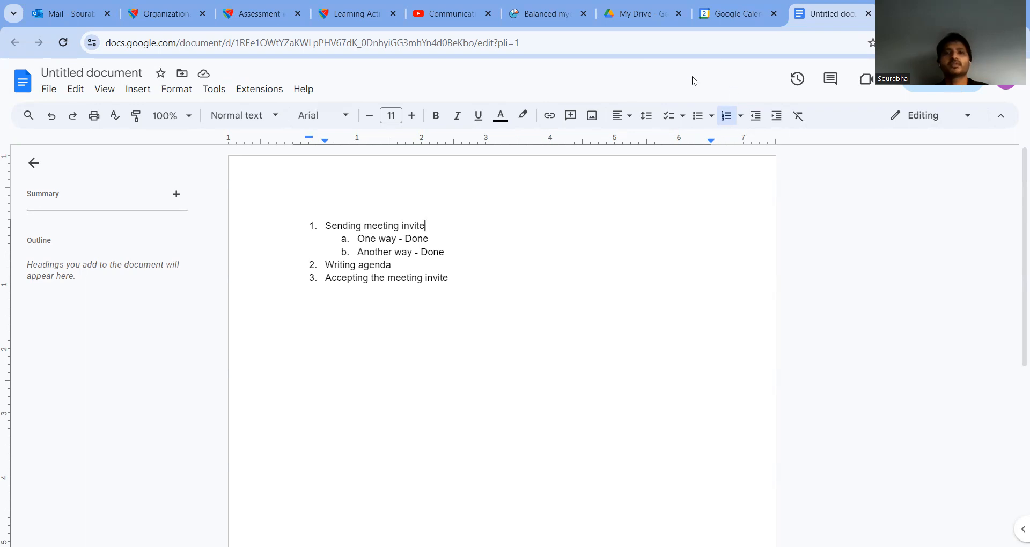
pyautogui.hotkey('ctrl', 'shift', 'Tab')
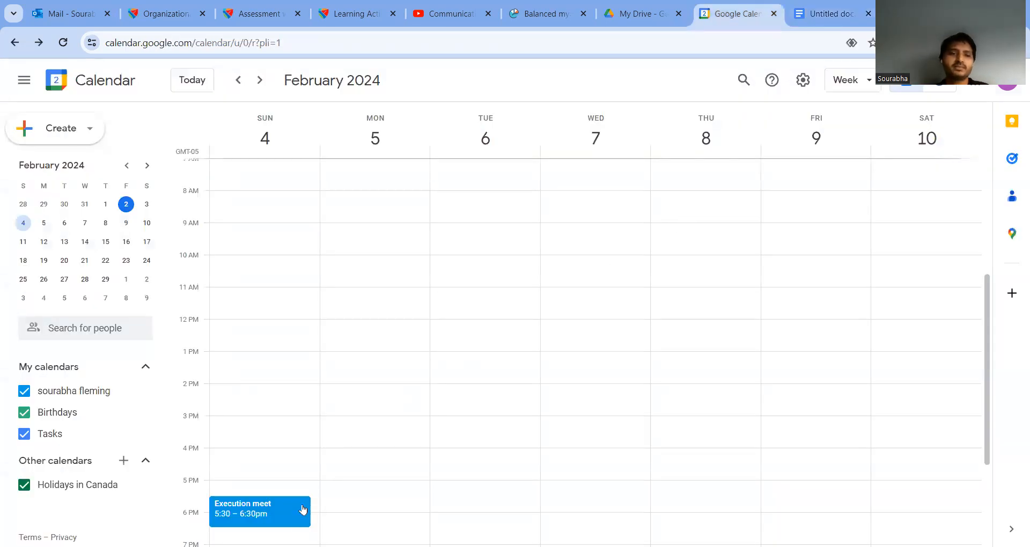
# Step: Open the Execution meet event in the full event editor
pyautogui.click(283, 510)
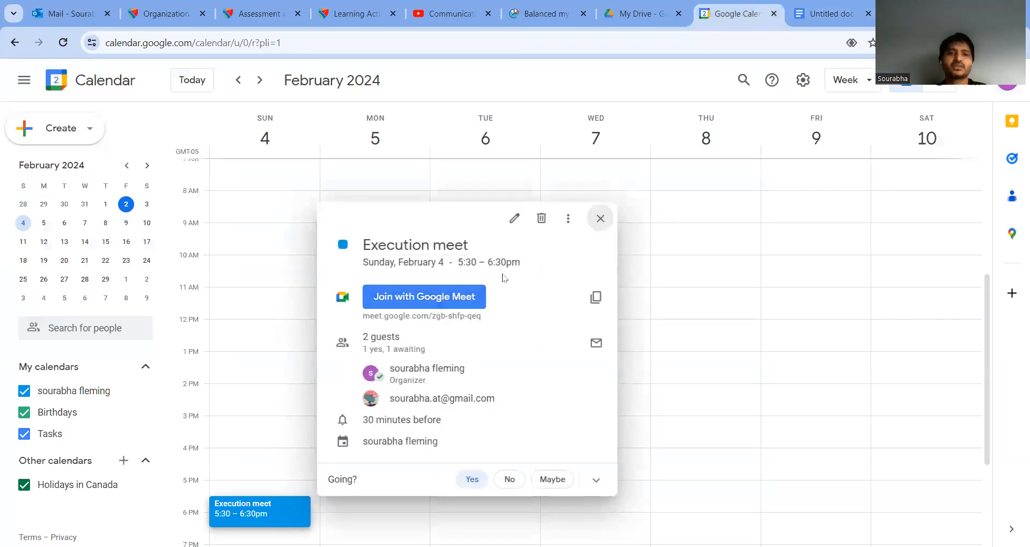
pyautogui.click(513, 219)
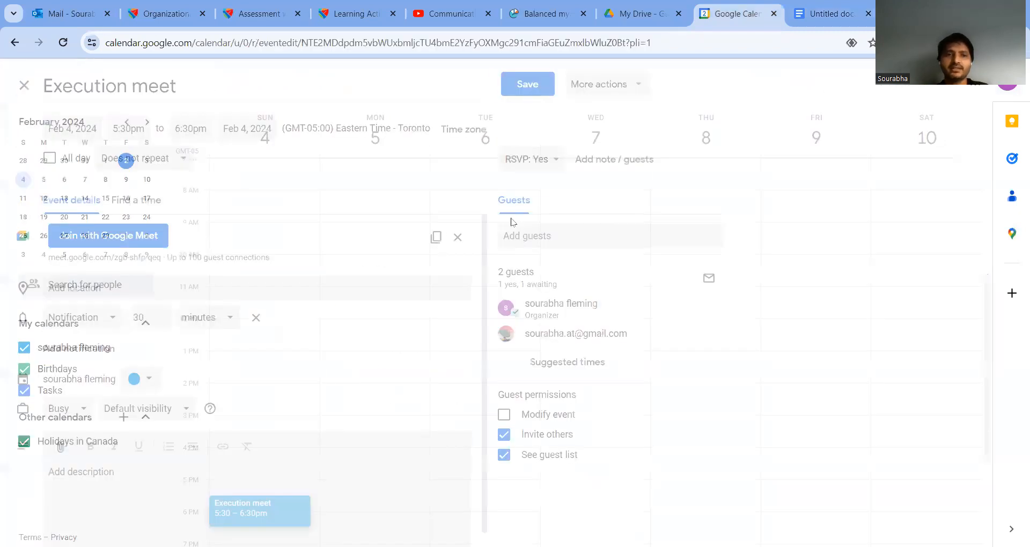
pyautogui.scroll(-1, 349, 318)
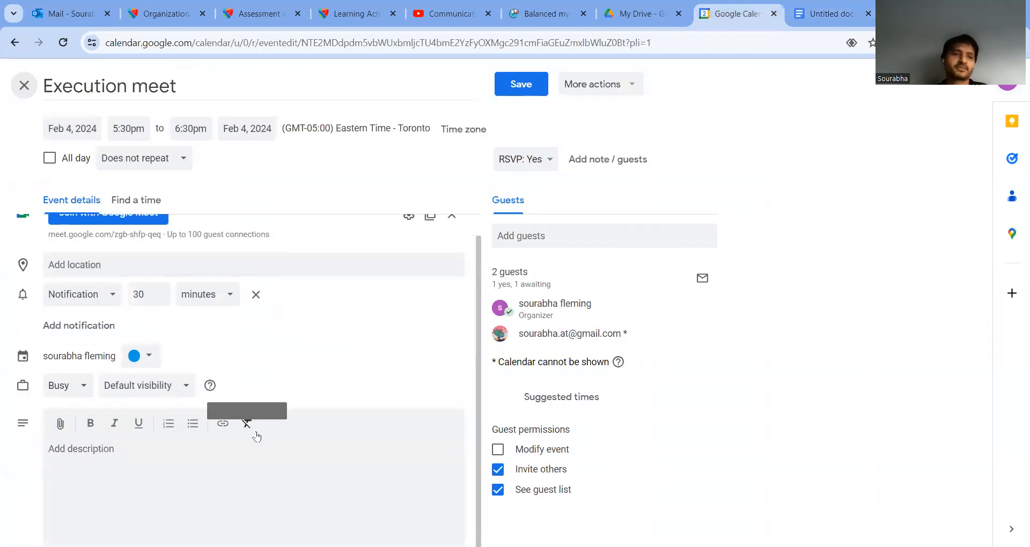
# Step: Start the description with 'Attendees:', 'Time:' and 'Place: Google Meet (link)' lines
pyautogui.click(302, 497)
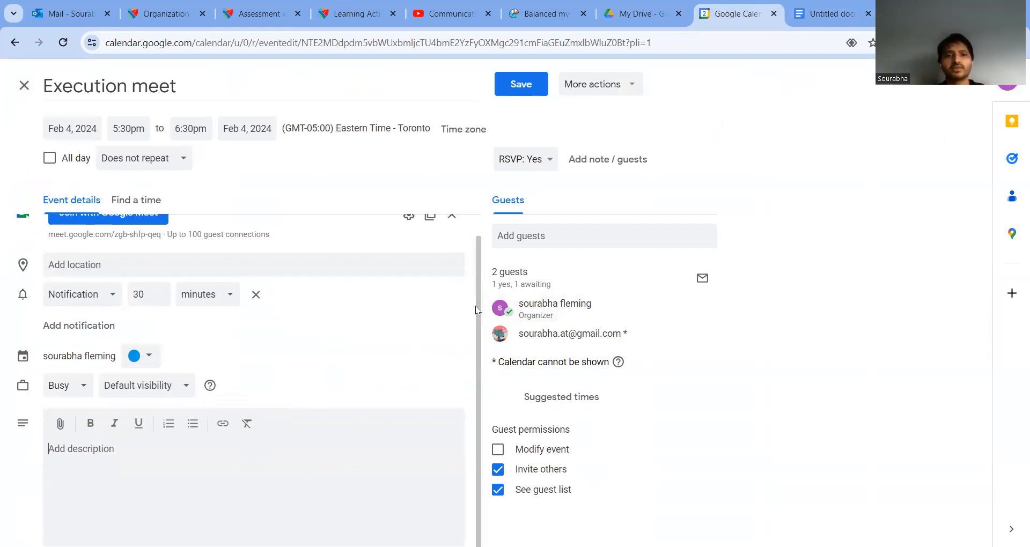
pyautogui.moveTo(475, 306); pyautogui.dragTo(481, 389)
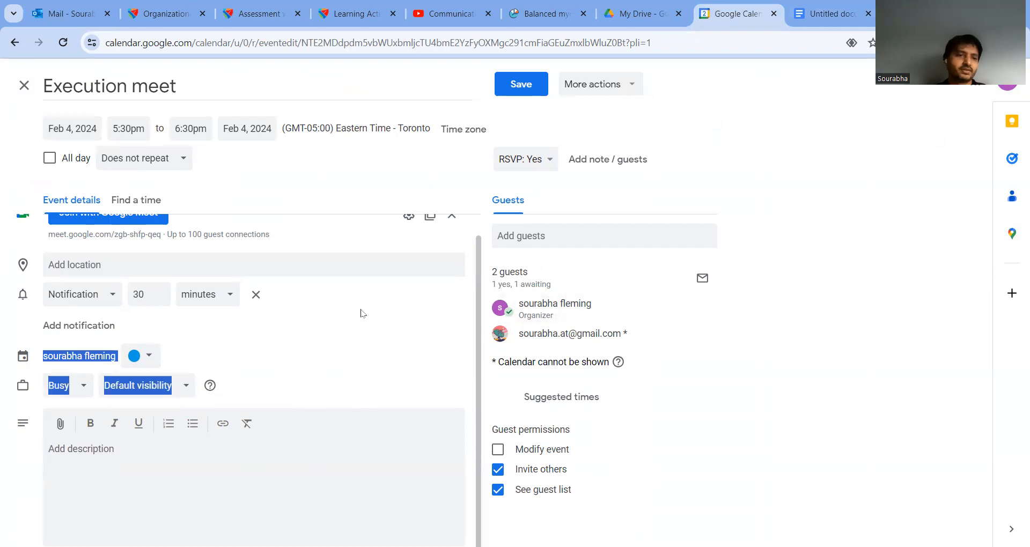
pyautogui.scroll(1, 361, 313)
pyautogui.click(244, 467)
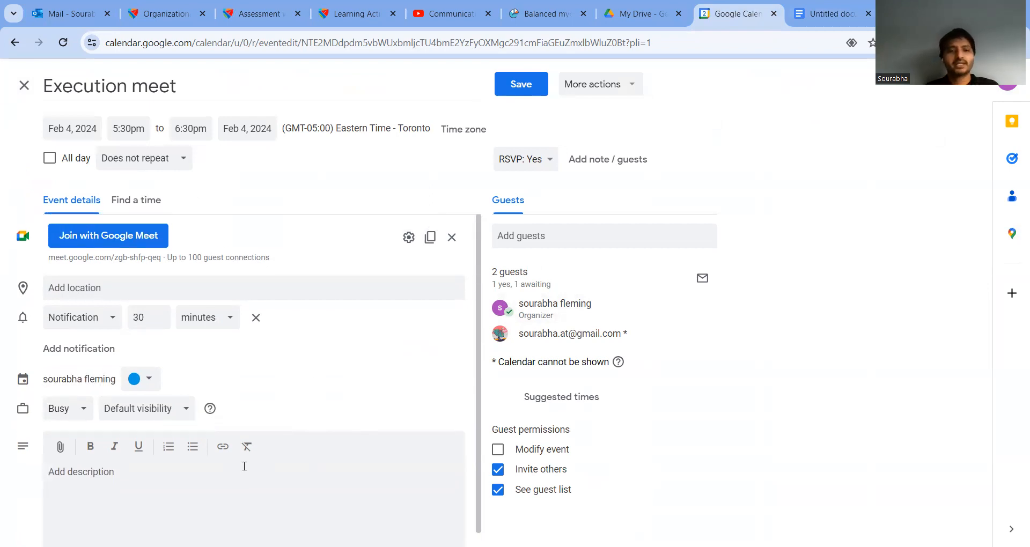
pyautogui.write('Attendees: Time: Place:')
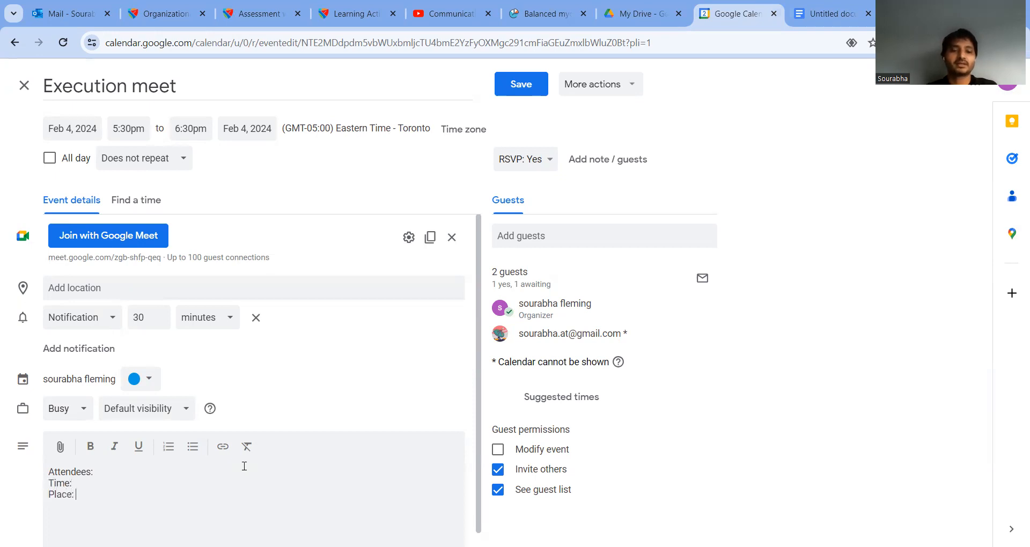
pyautogui.write(' Goog')
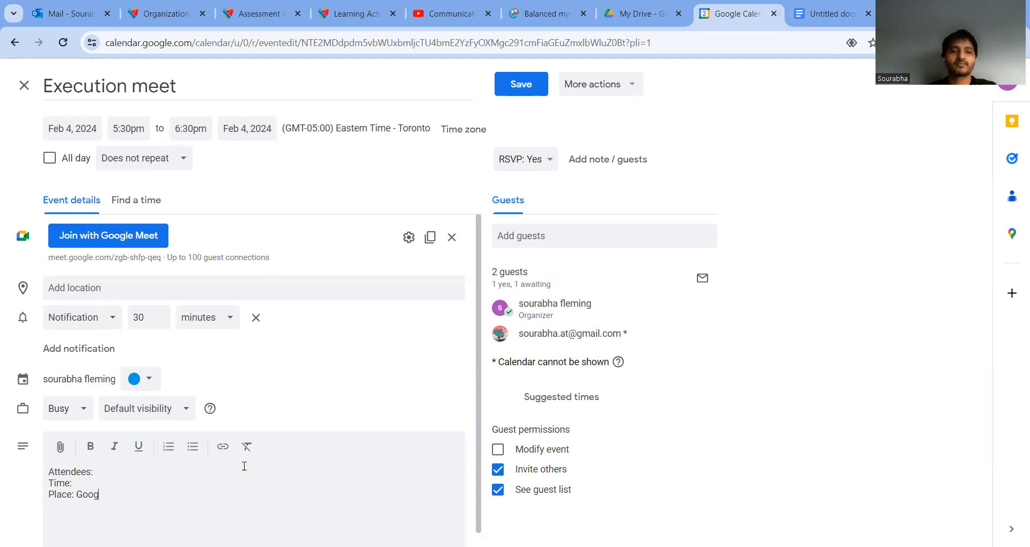
pyautogui.write('le Meet (link)')
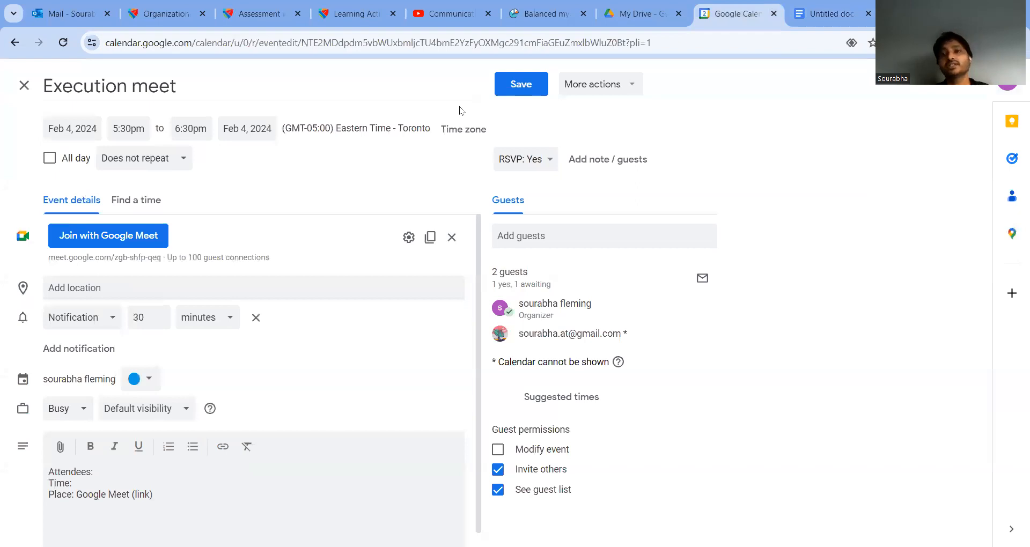
pyautogui.moveTo(182, 193)
pyautogui.mouseDown()
pyautogui.moveTo(218, 196)
pyautogui.moveTo(99, 178)
pyautogui.mouseUp()
pyautogui.moveTo(224, 308); pyautogui.dragTo(96, 259)
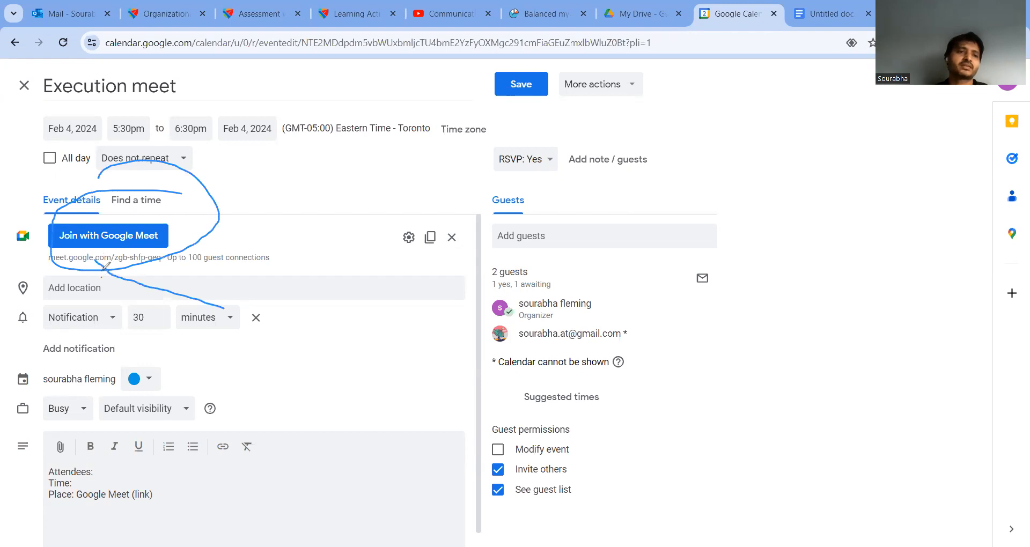
pyautogui.moveTo(97, 261); pyautogui.dragTo(124, 261)
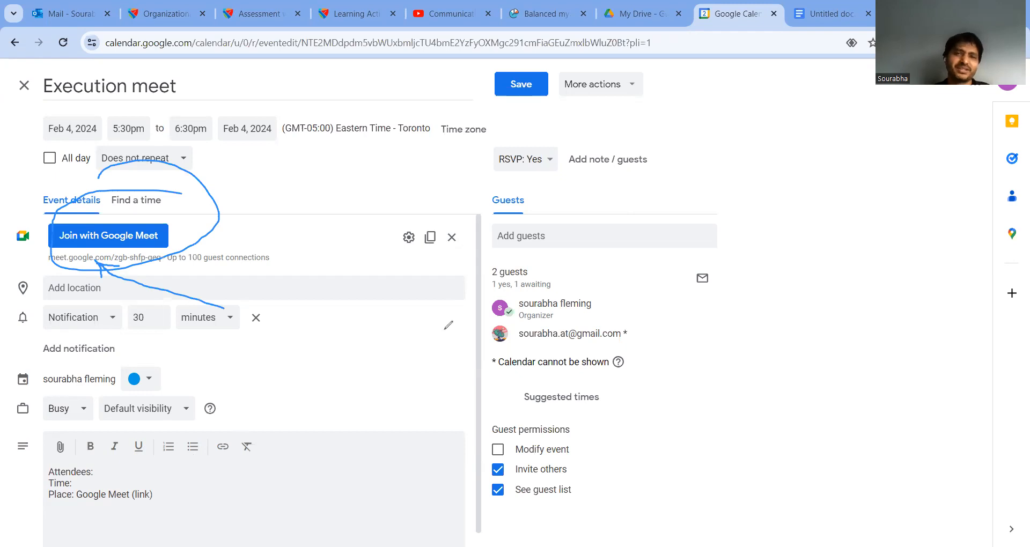
pyautogui.moveTo(609, 263)
pyautogui.mouseDown()
pyautogui.moveTo(518, 287)
pyautogui.moveTo(684, 338)
pyautogui.moveTo(544, 261)
pyautogui.mouseUp()
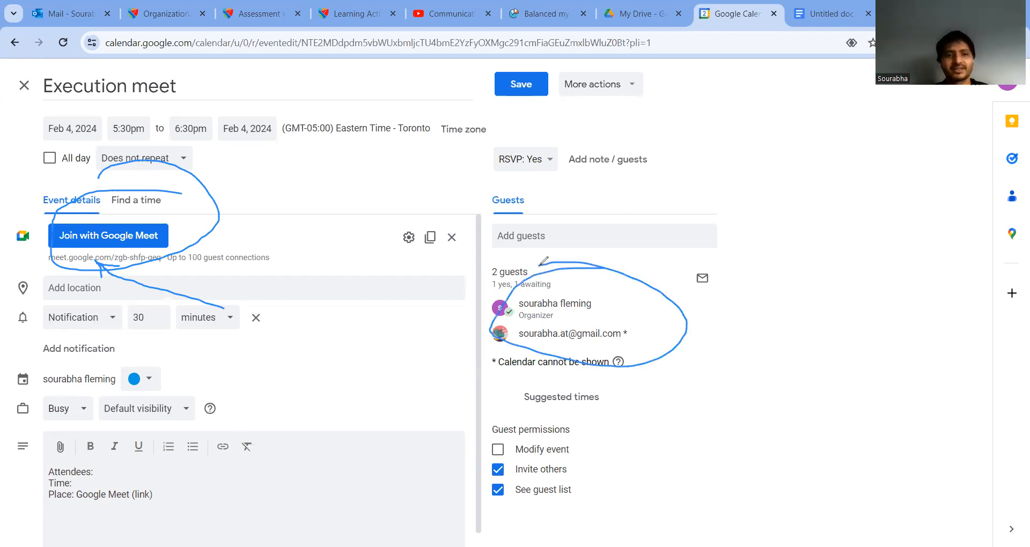
pyautogui.moveTo(105, 475); pyautogui.dragTo(168, 420)
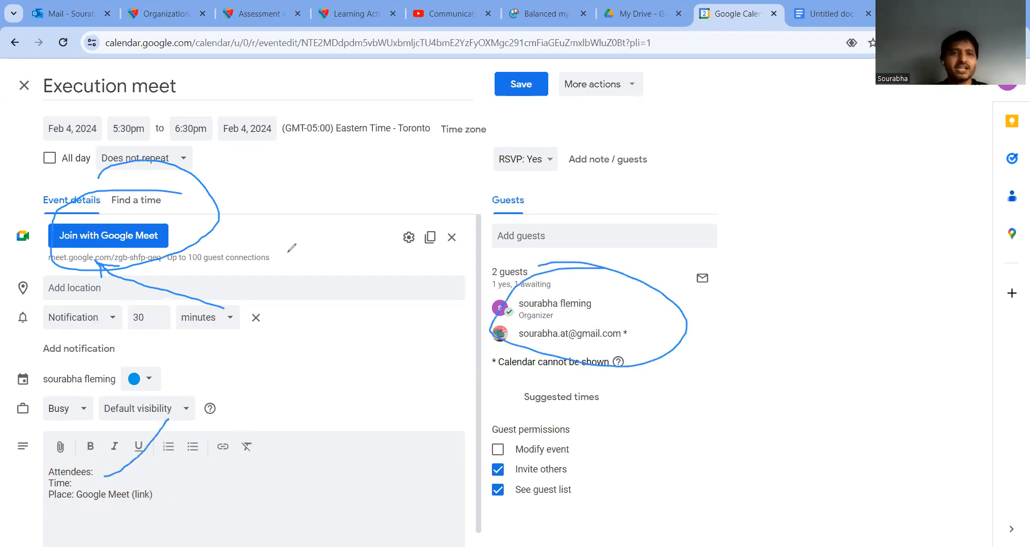
pyautogui.moveTo(124, 126)
pyautogui.mouseDown()
pyautogui.moveTo(177, 82)
pyautogui.moveTo(132, 103)
pyautogui.mouseUp()
pyautogui.moveTo(88, 482)
pyautogui.mouseDown()
pyautogui.moveTo(204, 433)
pyautogui.moveTo(223, 400)
pyautogui.mouseUp()
pyautogui.moveTo(164, 490)
pyautogui.mouseDown()
pyautogui.moveTo(290, 402)
pyautogui.moveTo(187, 289)
pyautogui.moveTo(241, 308)
pyautogui.moveTo(220, 296)
pyautogui.mouseUp()
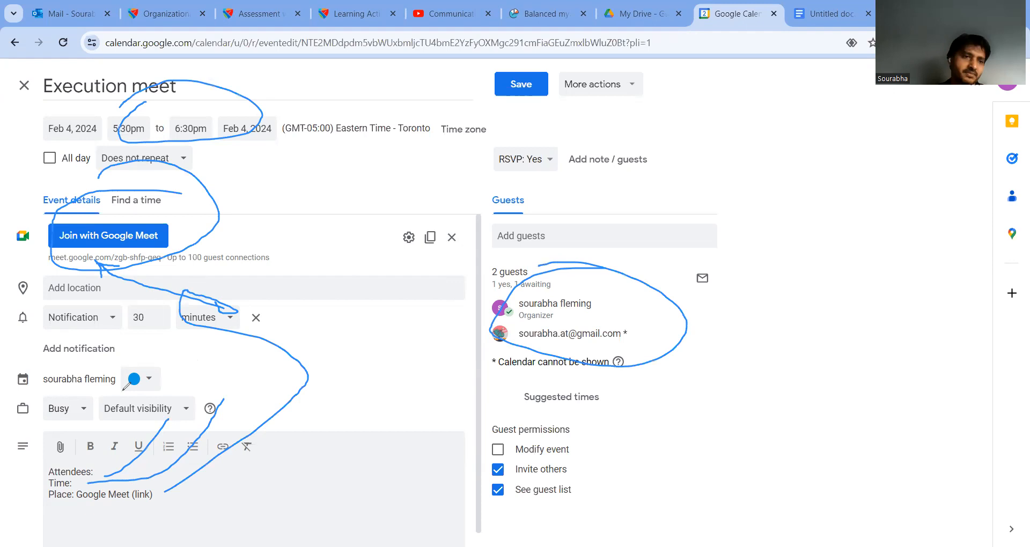
pyautogui.click(54, 366)
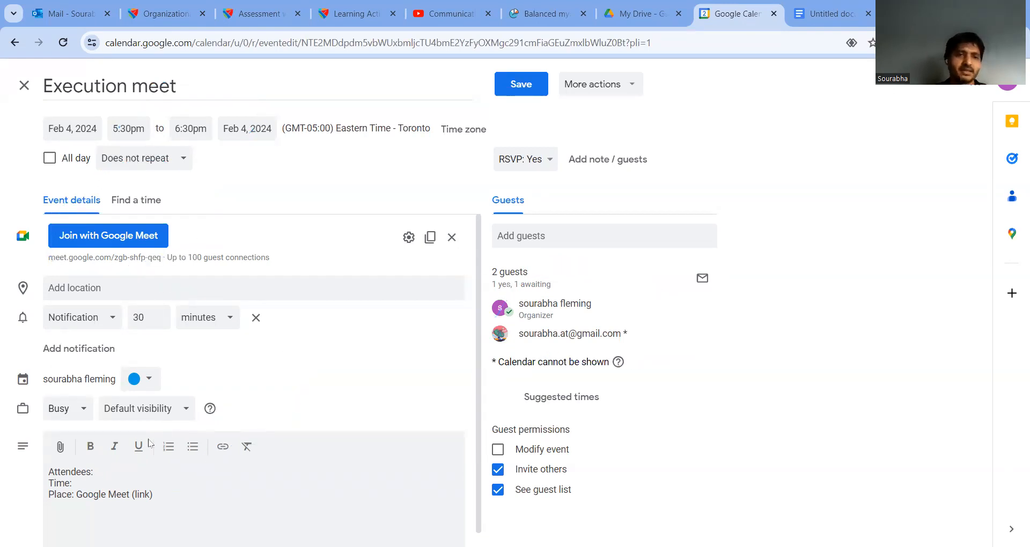
# Step: Add 'Agenda:' with 1. Introduction to the project, 2. Discuss planning steps, 3. Decide on colour of the walls
pyautogui.scroll(-1, 134, 429)
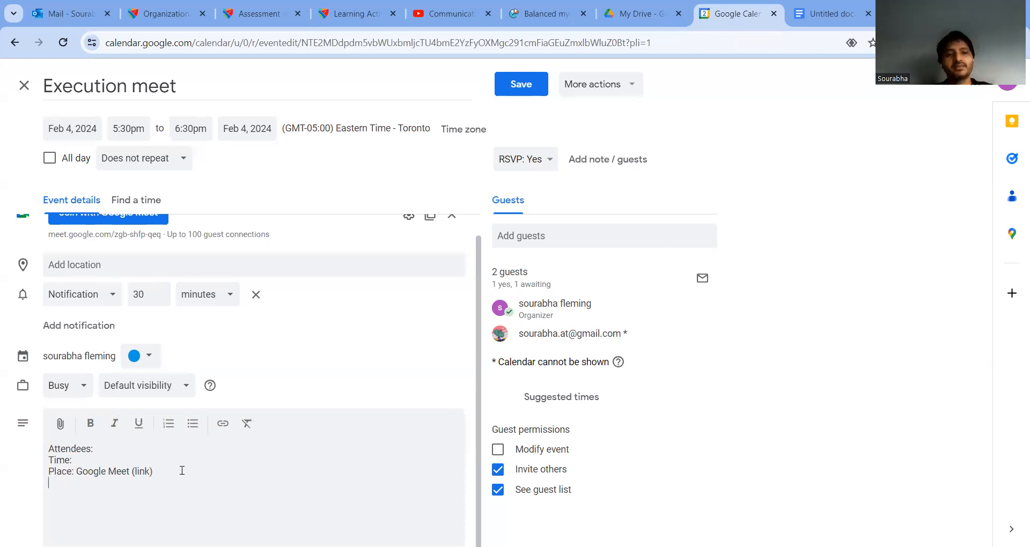
pyautogui.write('Agenda:')
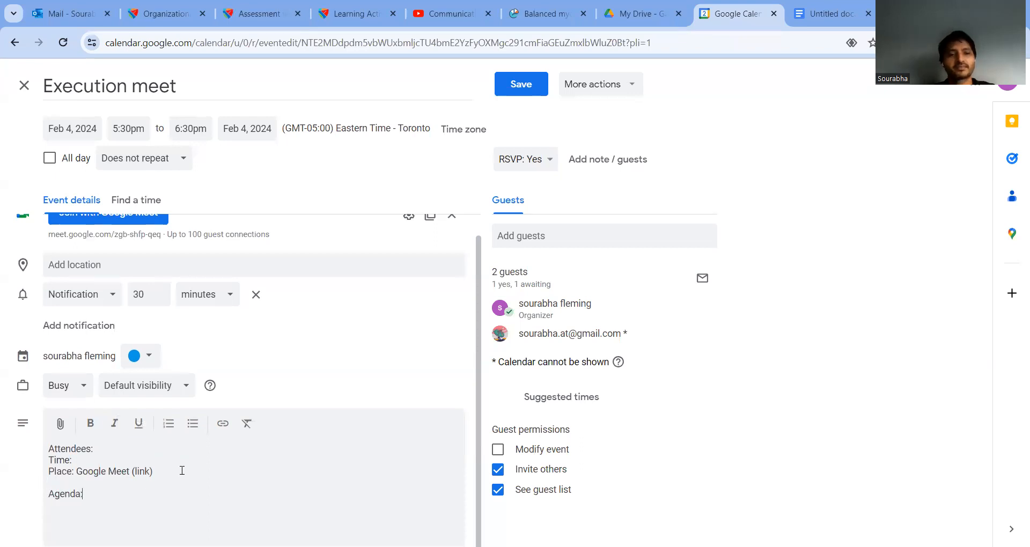
pyautogui.press('Return')
pyautogui.write('1')
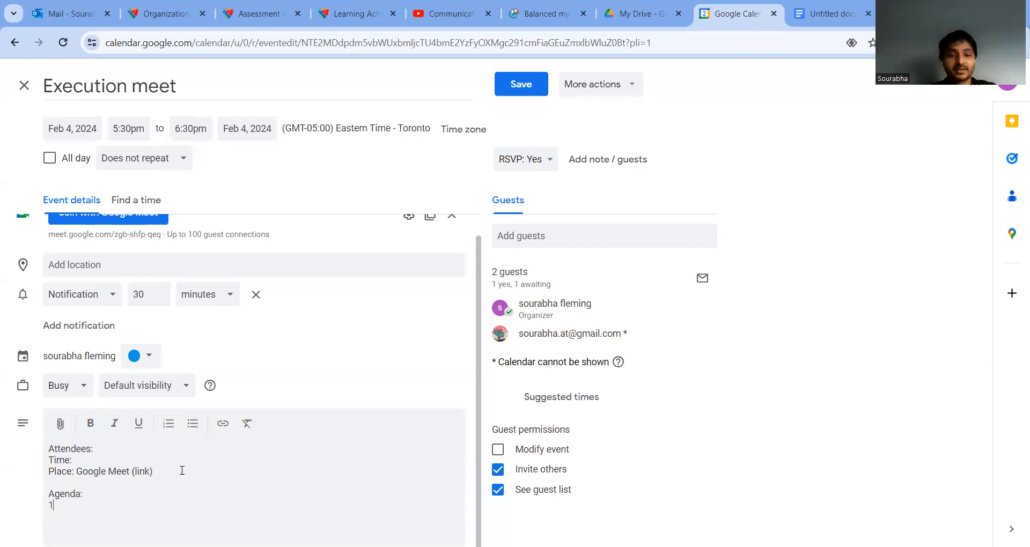
pyautogui.write('. Introduction to the project')
pyautogui.press('Return')
pyautogui.write('2. Discuss planning')
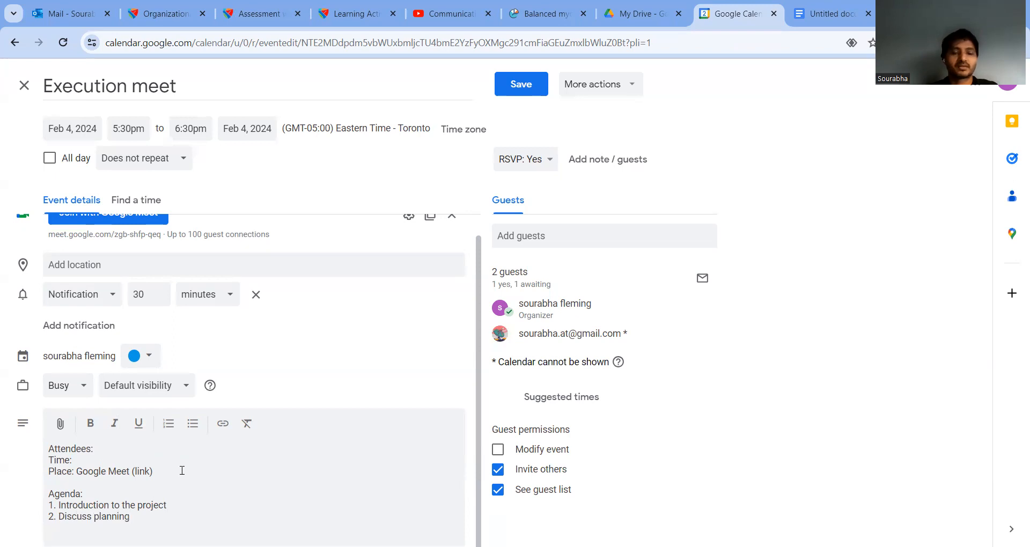
pyautogui.write(' steps ')
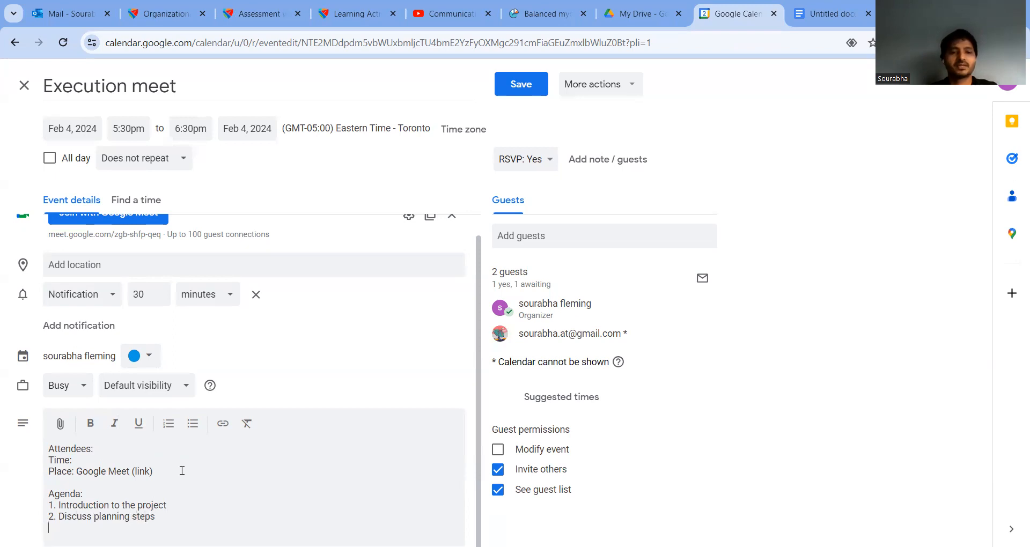
pyautogui.write('3. Decisde on')
pyautogui.press('BackSpace')
pyautogui.press('BackSpace')
pyautogui.press('BackSpace')
pyautogui.press('BackSpace')
pyautogui.press('BackSpace')
pyautogui.press('BackSpace')
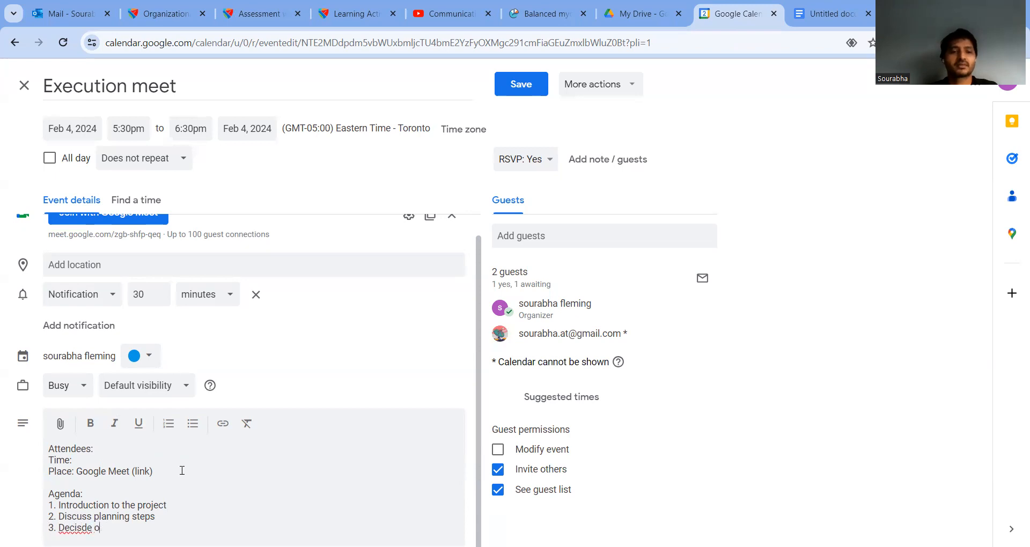
pyautogui.write('de')
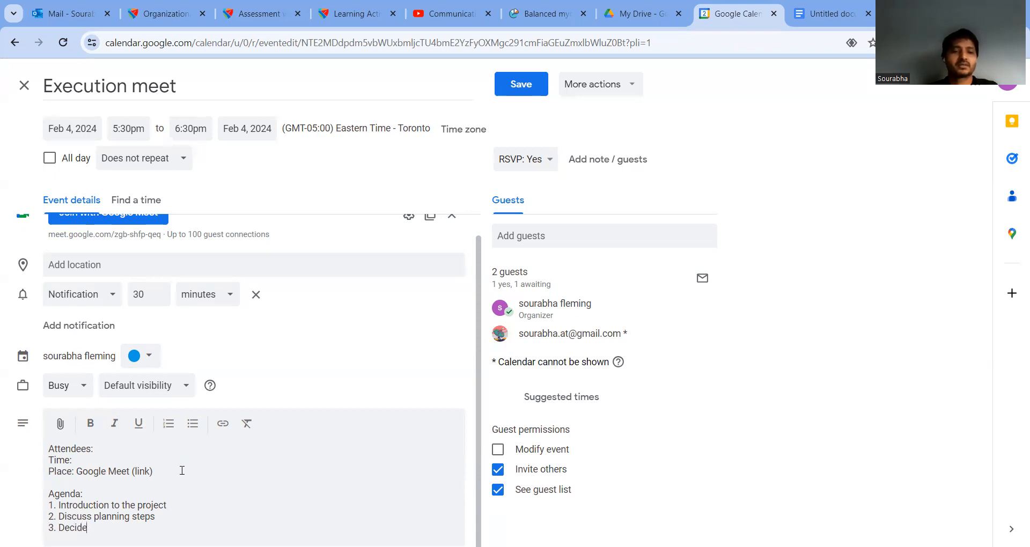
pyautogui.write(' on colo')
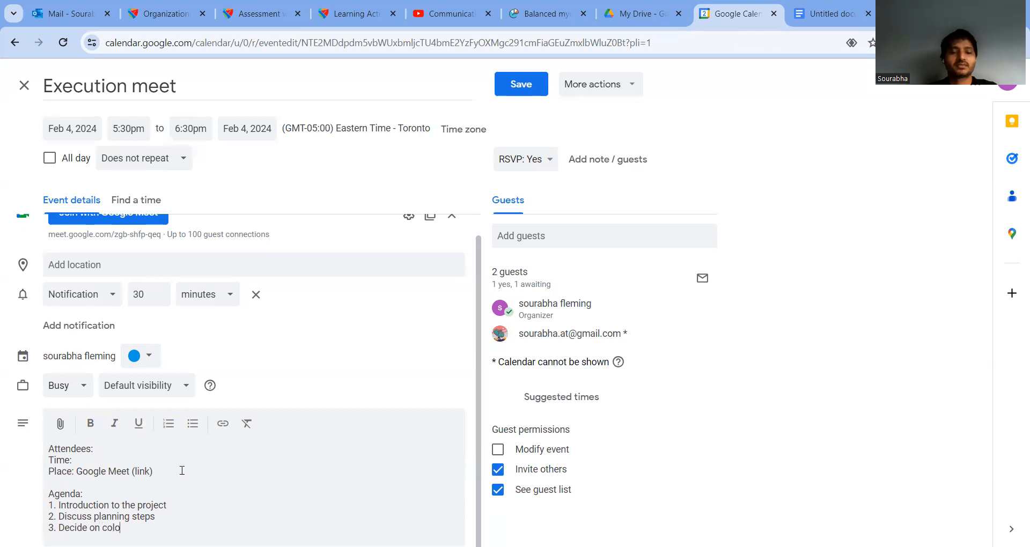
pyautogui.write('ur of the walls.')
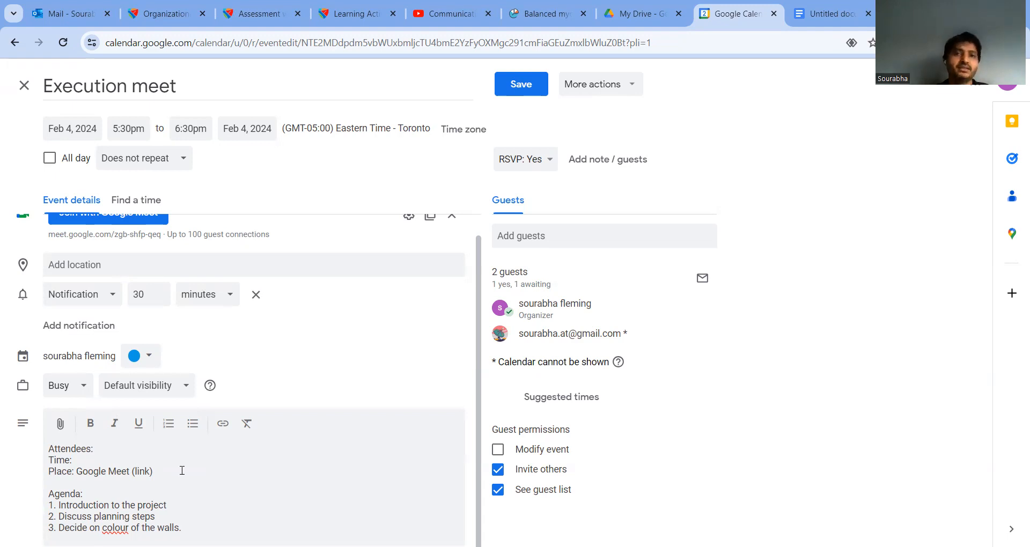
# Step: Save the Execution meet changes, choosing Don't send for guest update emails
pyautogui.click(515, 83)
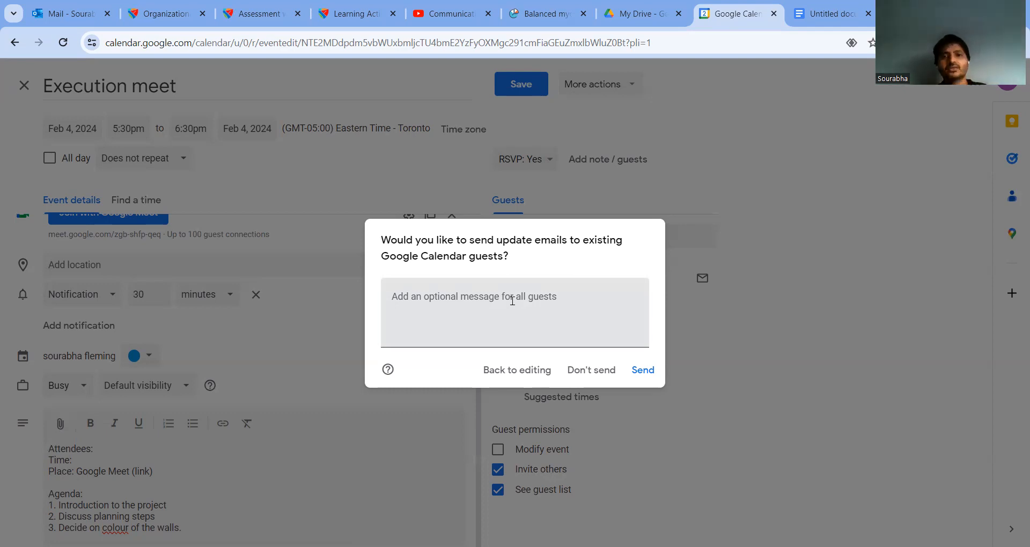
pyautogui.click(587, 371)
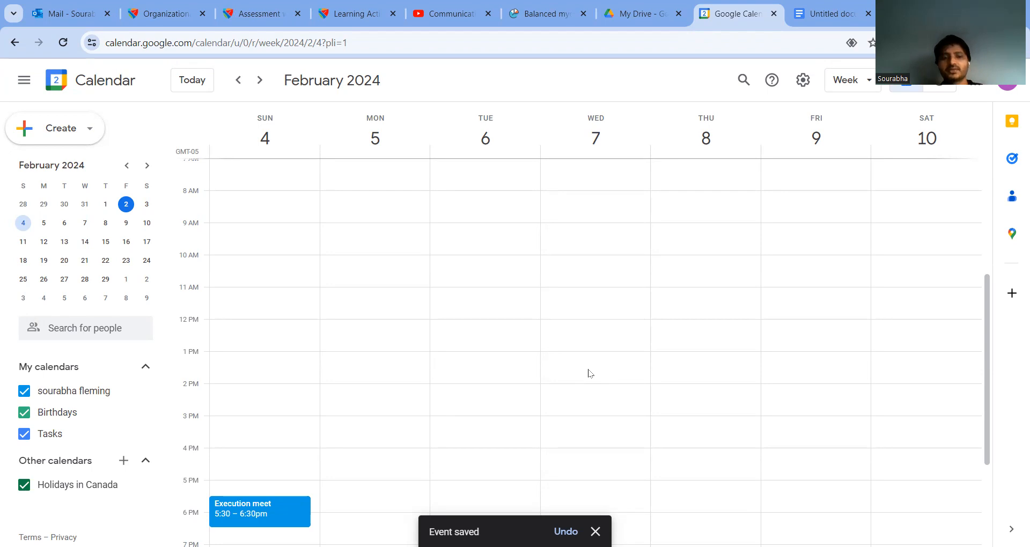
# Step: In the checklist, append '- Done' to Writing agenda and a dash after Accepting the meeting invite
pyautogui.hotkey('ctrl', 'Tab')
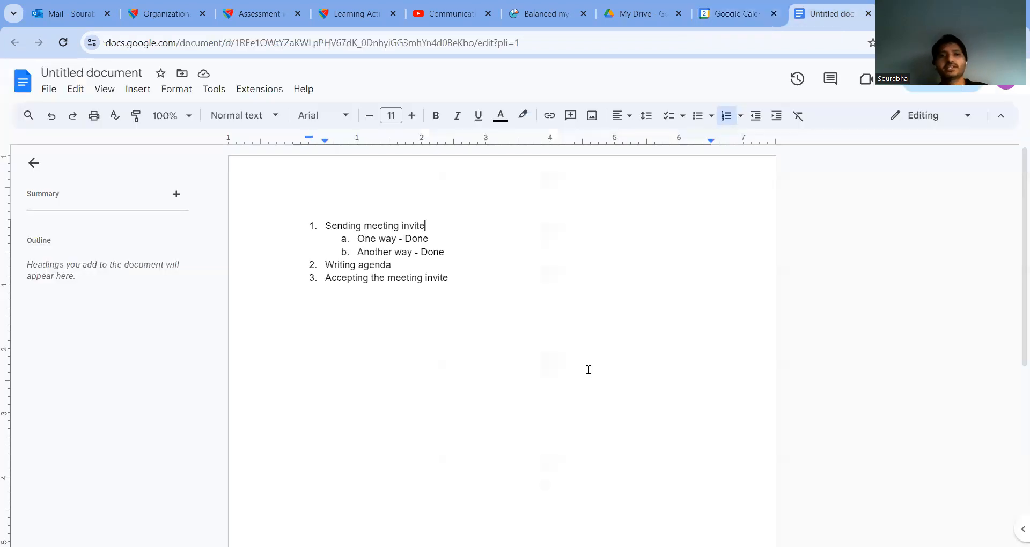
pyautogui.click(441, 253)
pyautogui.press('Down')
pyautogui.write('- Done')
pyautogui.press('Down')
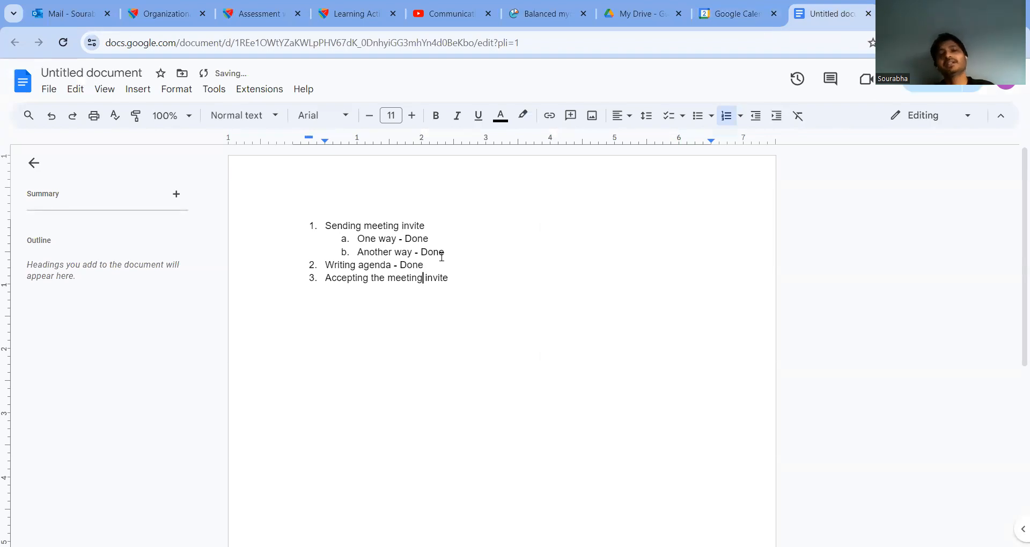
pyautogui.write('-')
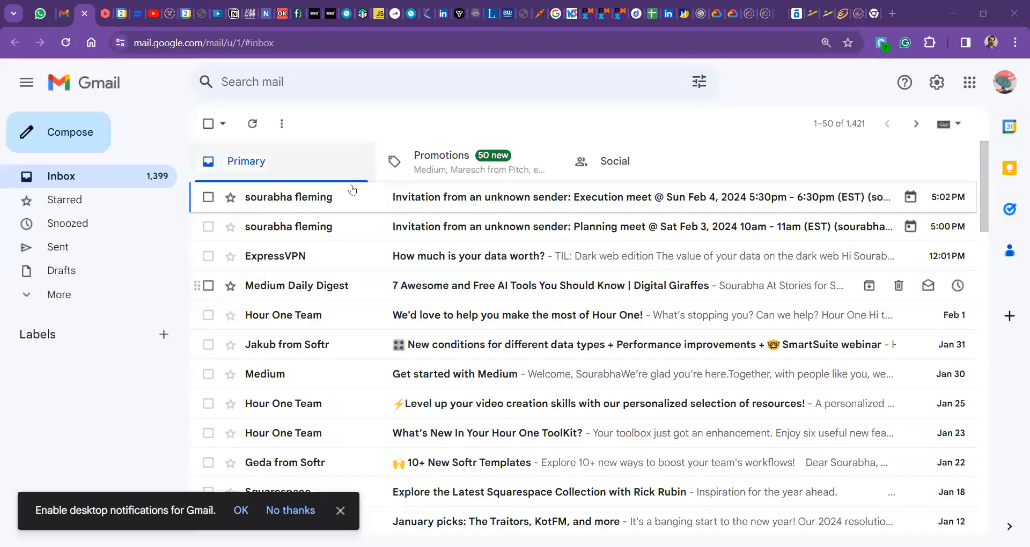
# Step: Open the Execution meet invitation email and read through its contents
pyautogui.click(418, 201)
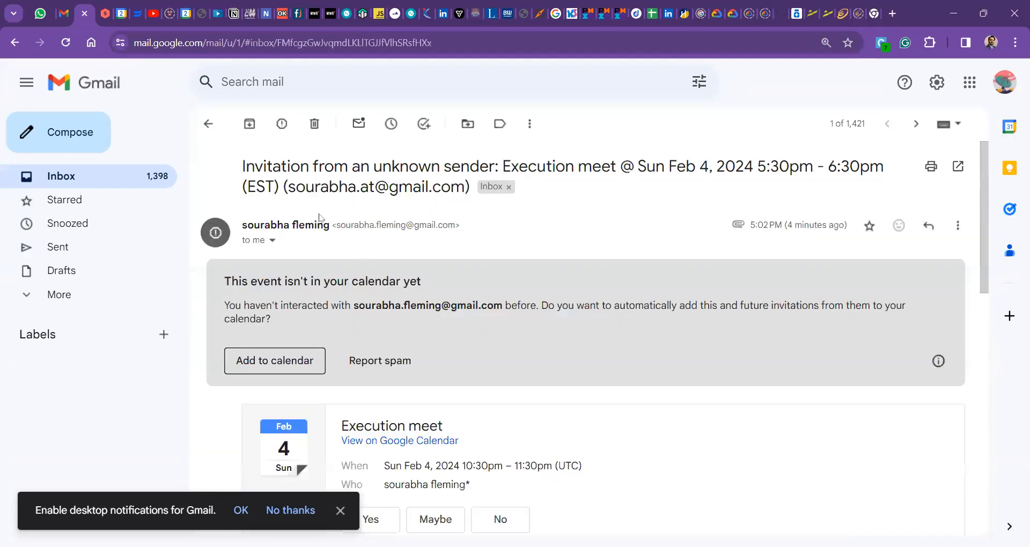
pyautogui.scroll(-1, 450, 260)
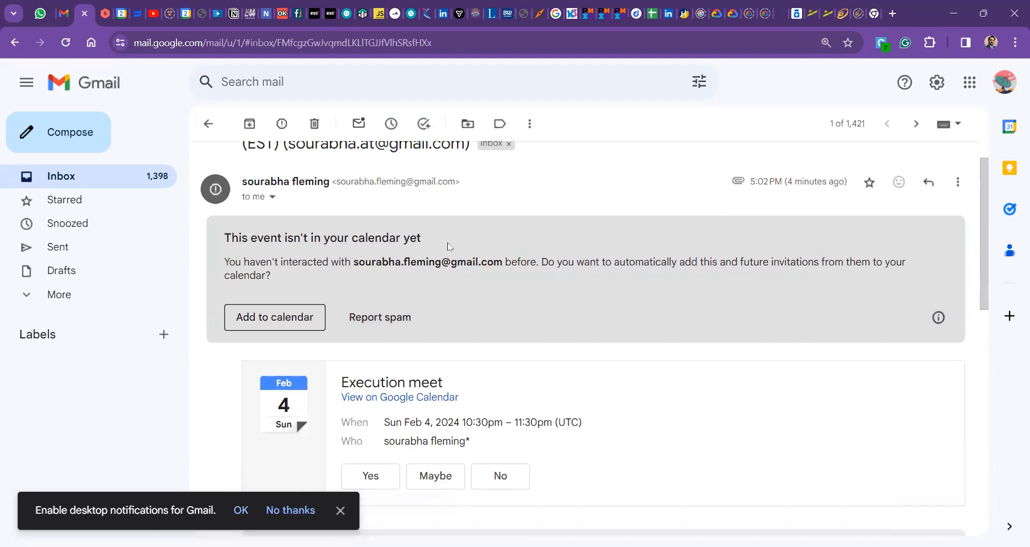
pyautogui.moveTo(402, 263); pyautogui.dragTo(474, 246)
pyautogui.doubleClick(495, 262)
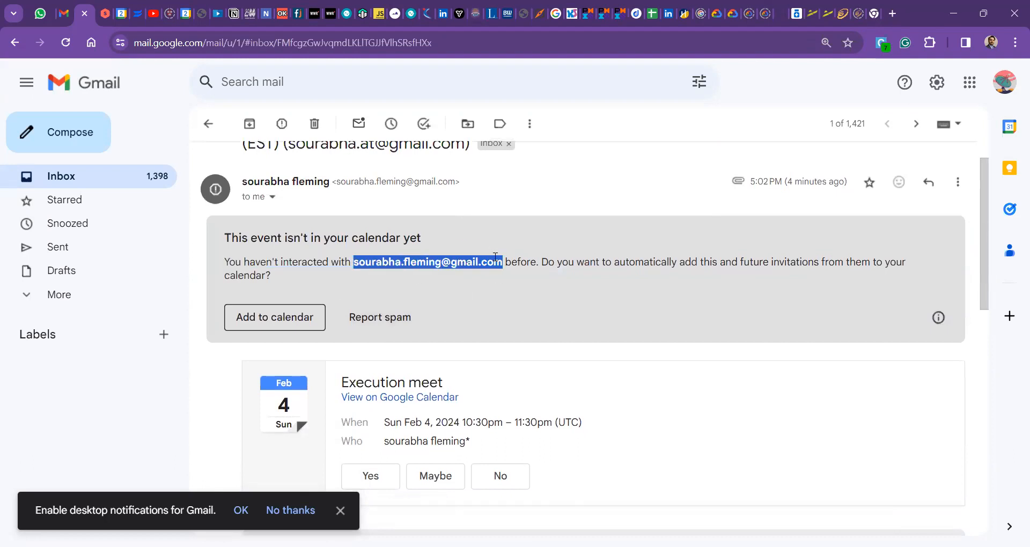
pyautogui.click(545, 278)
pyautogui.scroll(1, 545, 277)
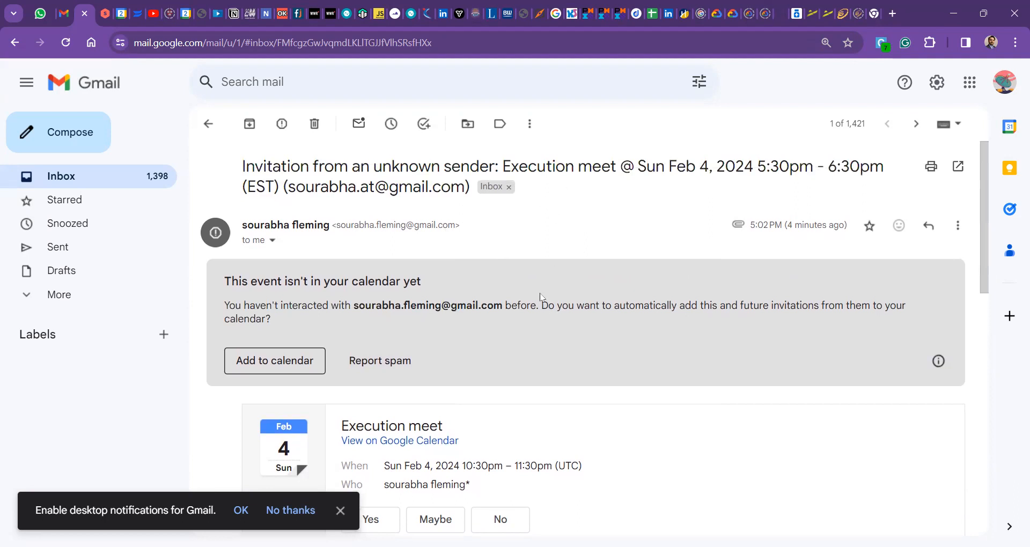
pyautogui.scroll(-2, 540, 295)
pyautogui.scroll(-2, 541, 297)
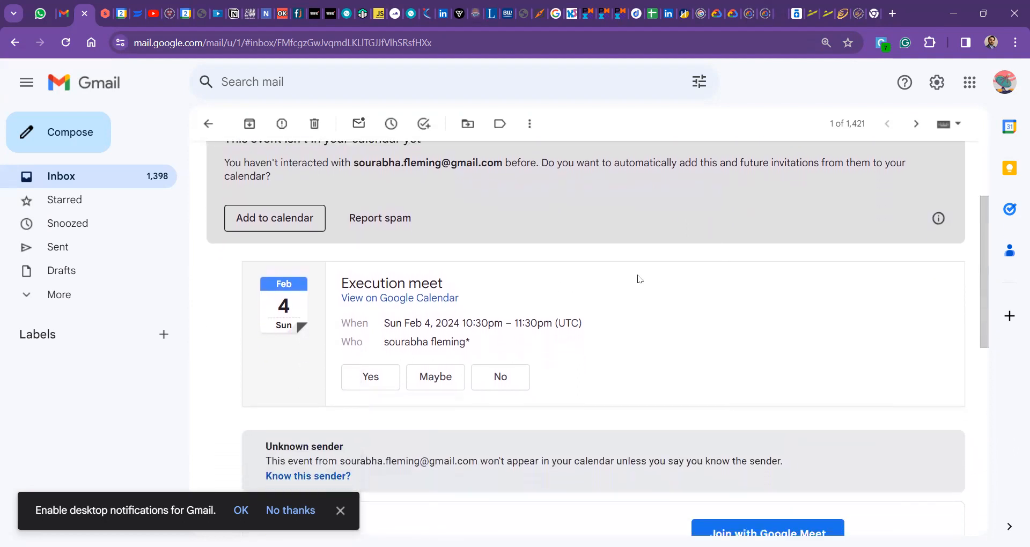
pyautogui.scroll(-2, 639, 279)
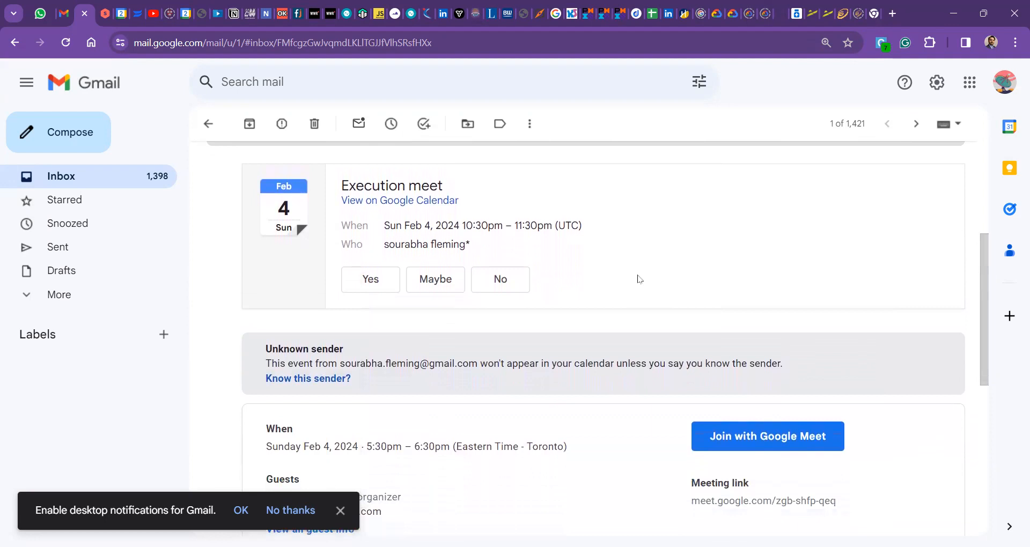
pyautogui.scroll(-5, 639, 279)
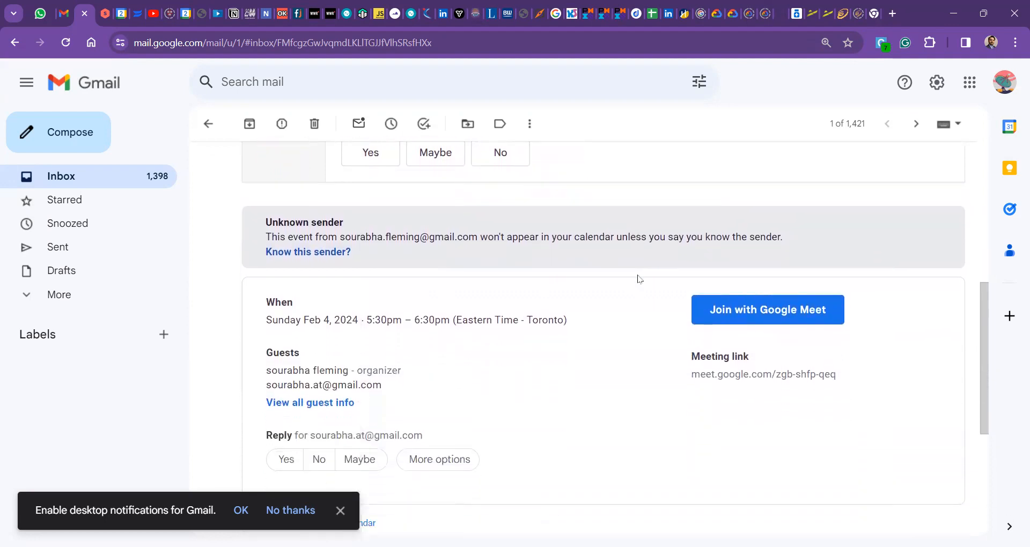
pyautogui.scroll(3, 639, 279)
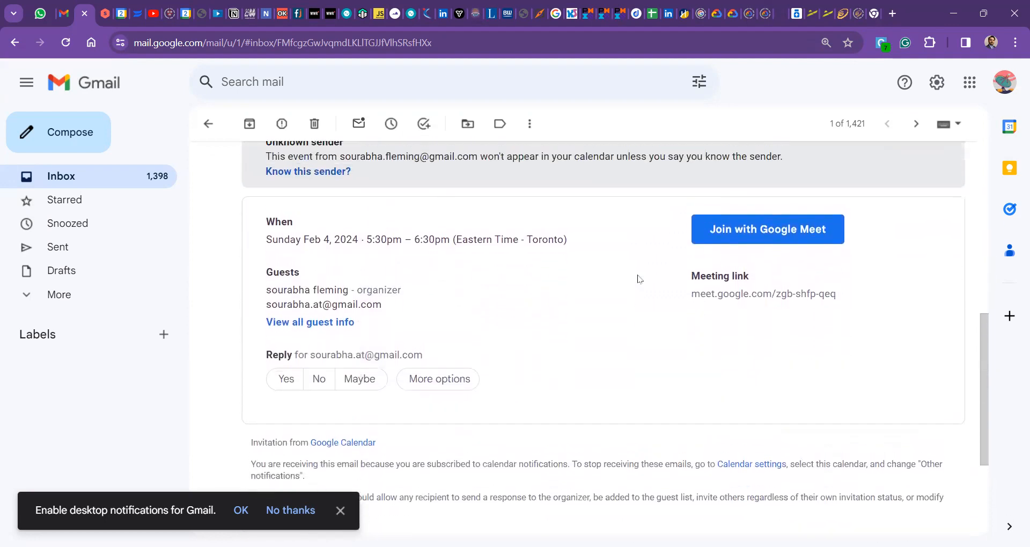
pyautogui.scroll(7, 639, 279)
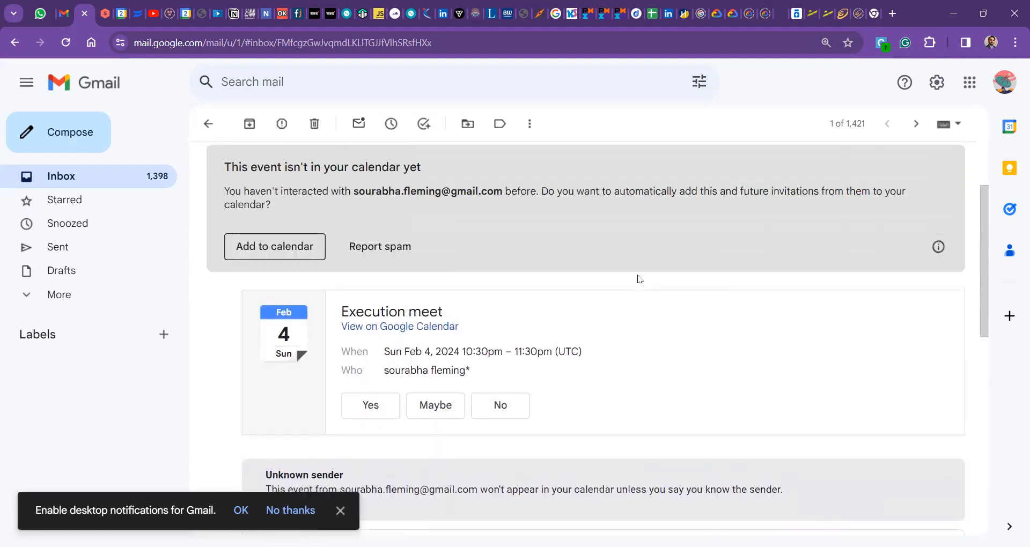
pyautogui.scroll(1, 366, 232)
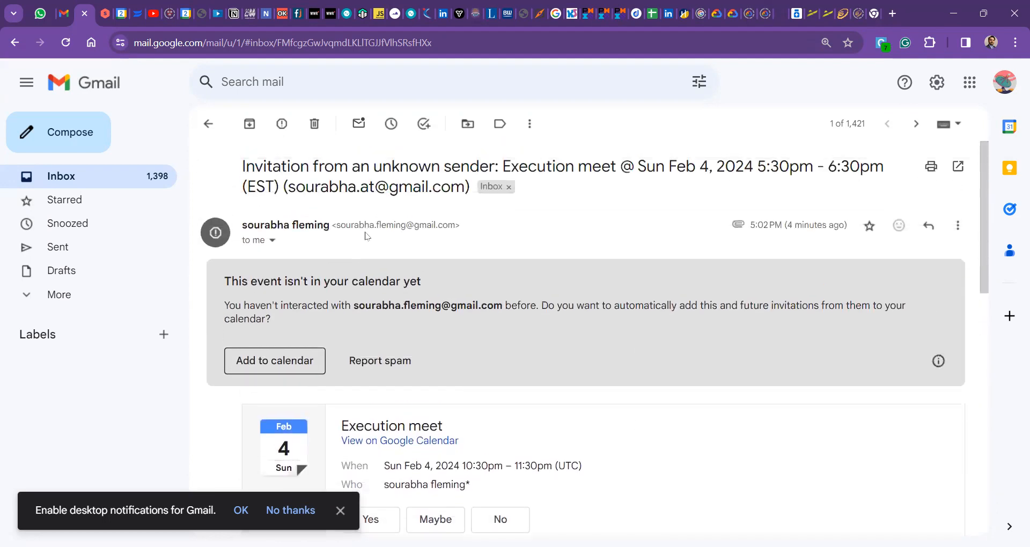
pyautogui.scroll(-3, 457, 284)
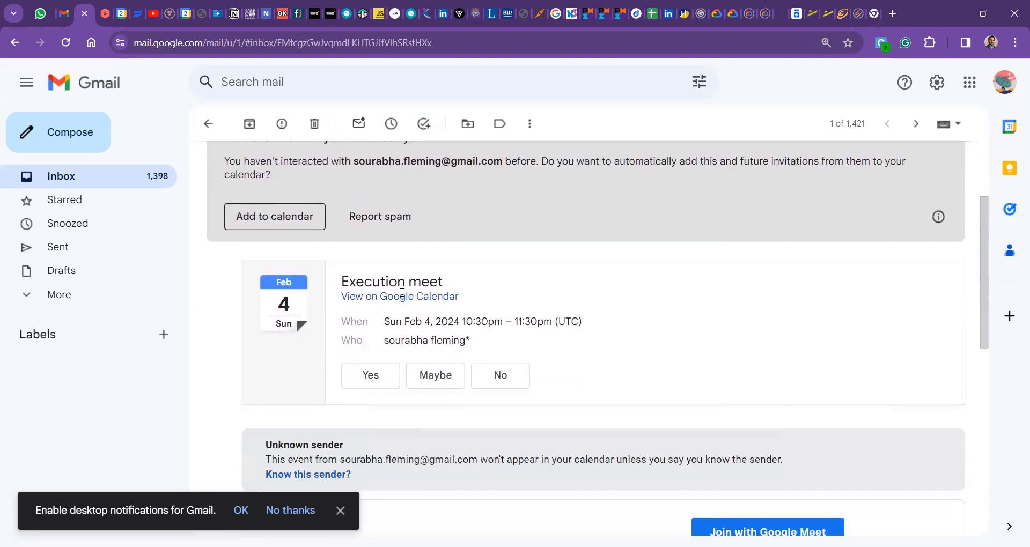
pyautogui.scroll(-2, 573, 338)
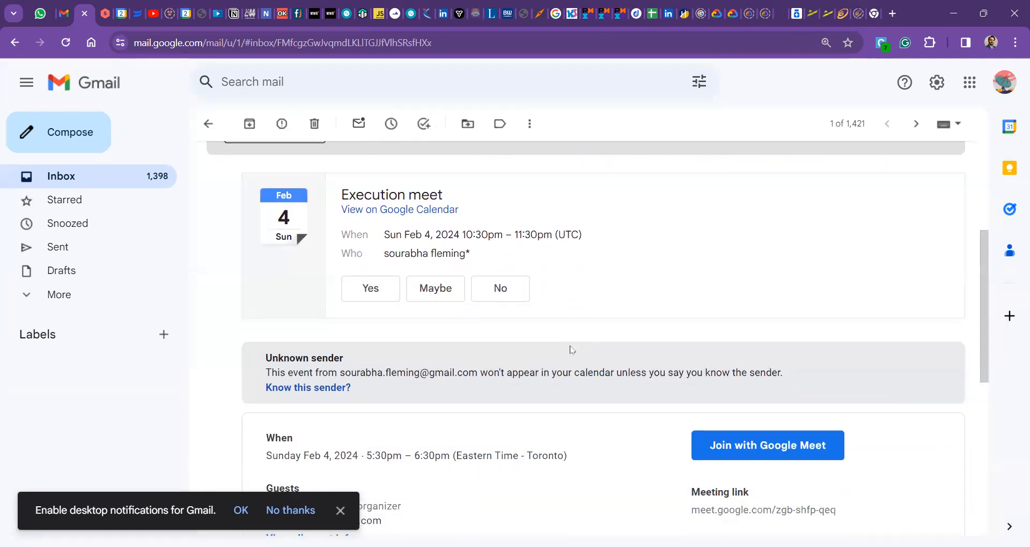
pyautogui.scroll(4, 571, 363)
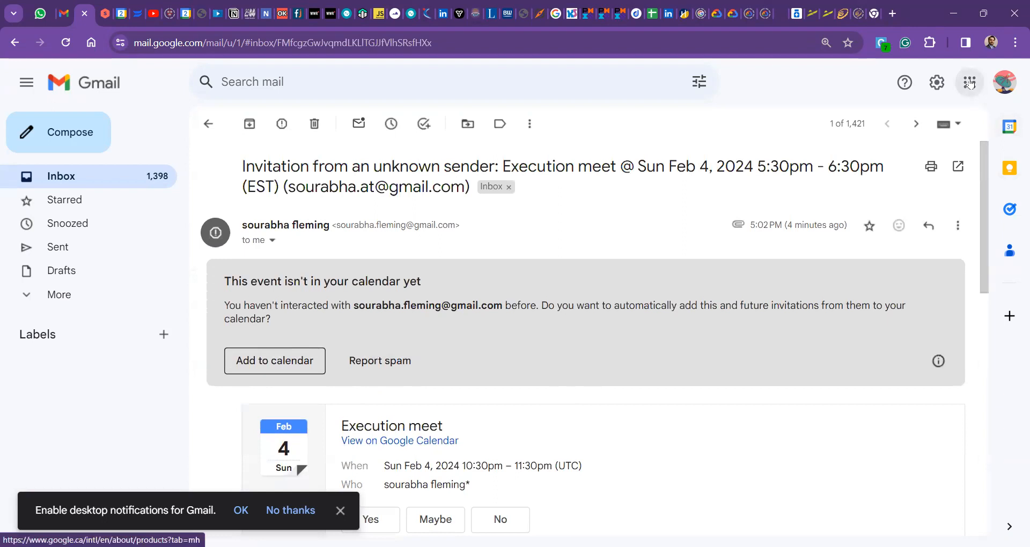
# Step: Check Google Calendar's Feb 4–10 week for the event, then return to the invitation email
pyautogui.click(938, 361)
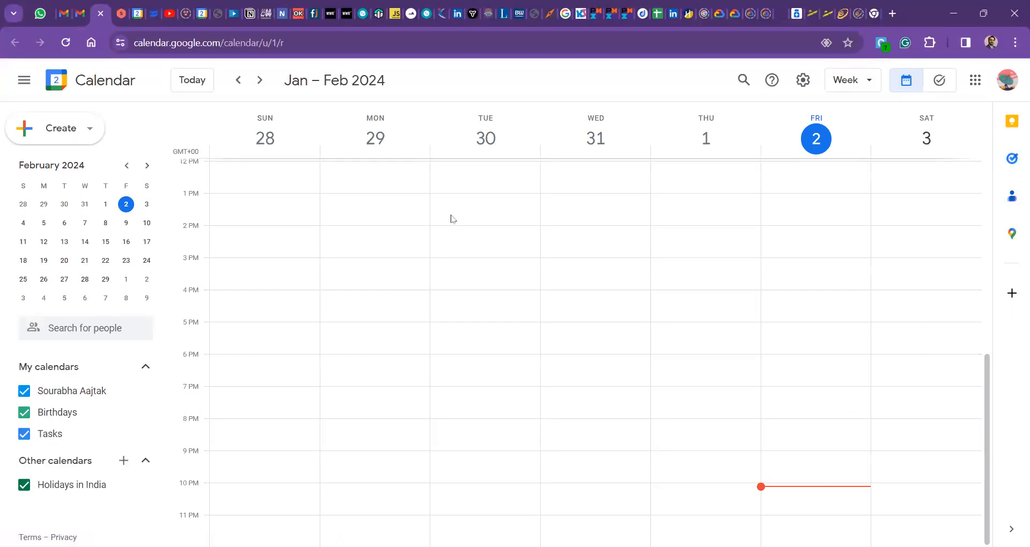
pyautogui.click(260, 82)
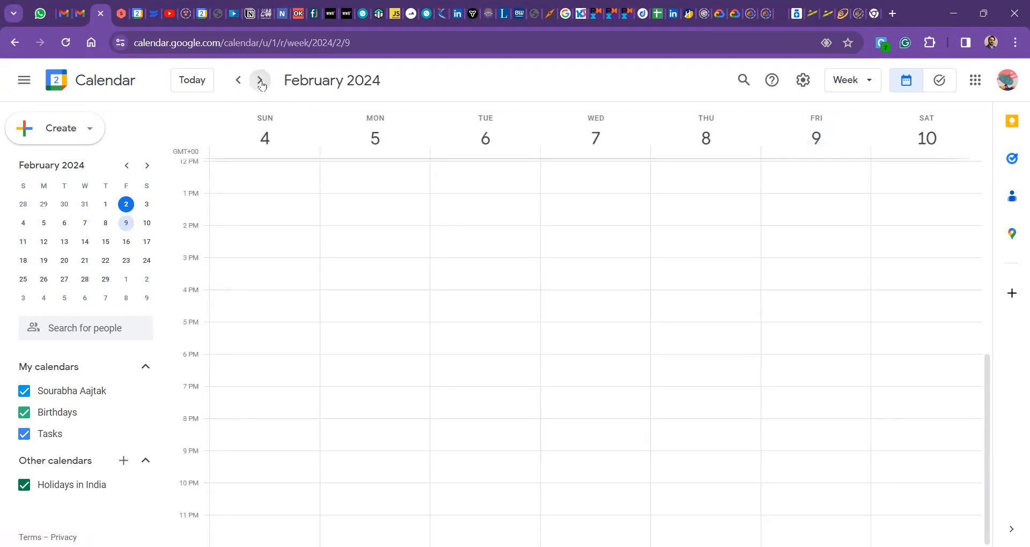
pyautogui.click(239, 80)
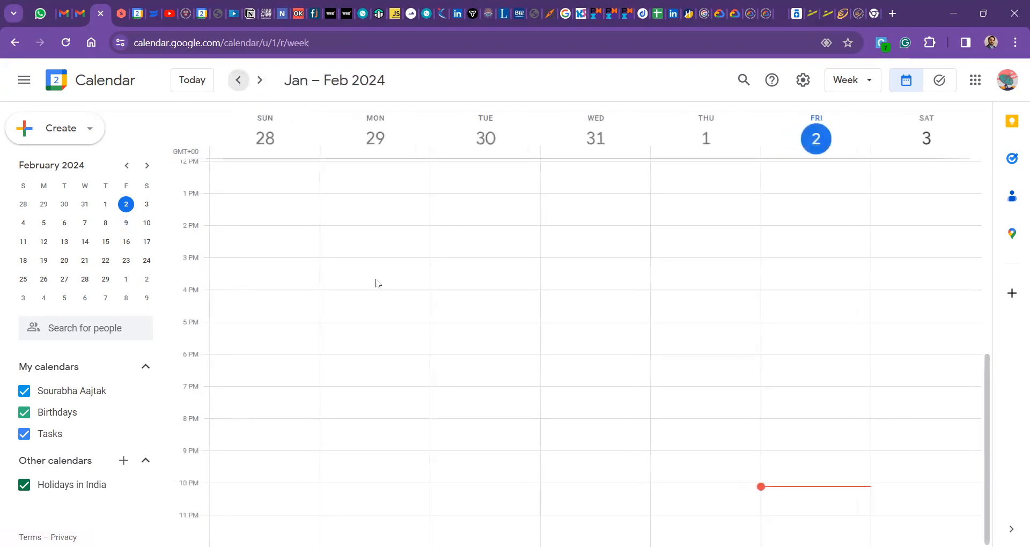
pyautogui.click(80, 13)
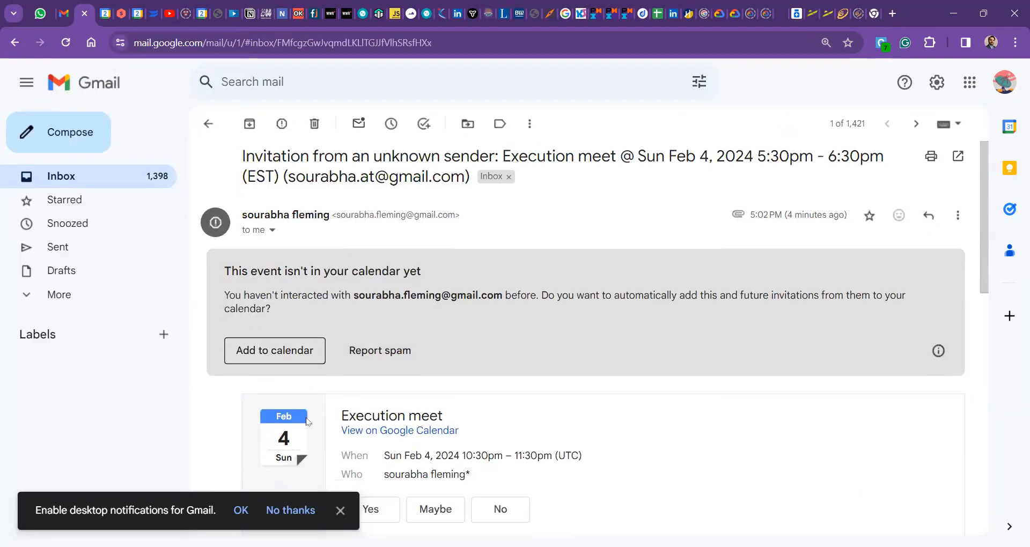
pyautogui.scroll(-2, 373, 438)
# Step: Accept the invitation with Yes and confirm Execution meet now shows on Sunday Feb 4 in the calendar
pyautogui.click(374, 438)
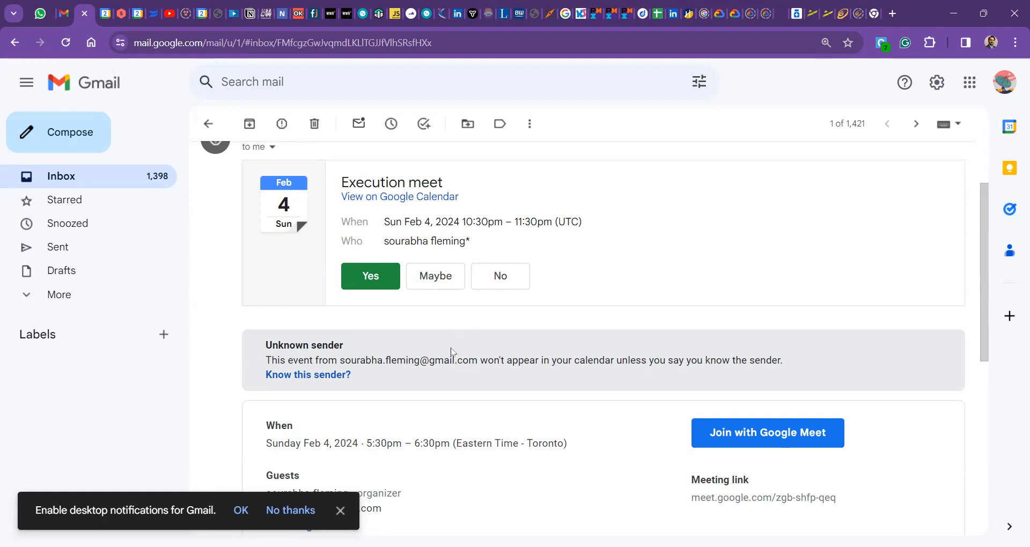
pyautogui.hotkey('ctrl', 'Tab')
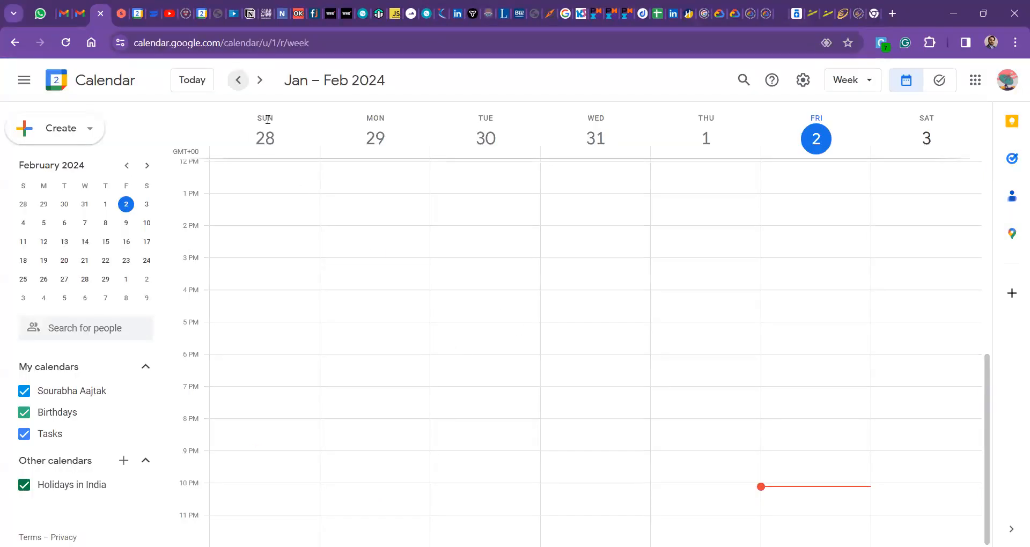
pyautogui.click(259, 80)
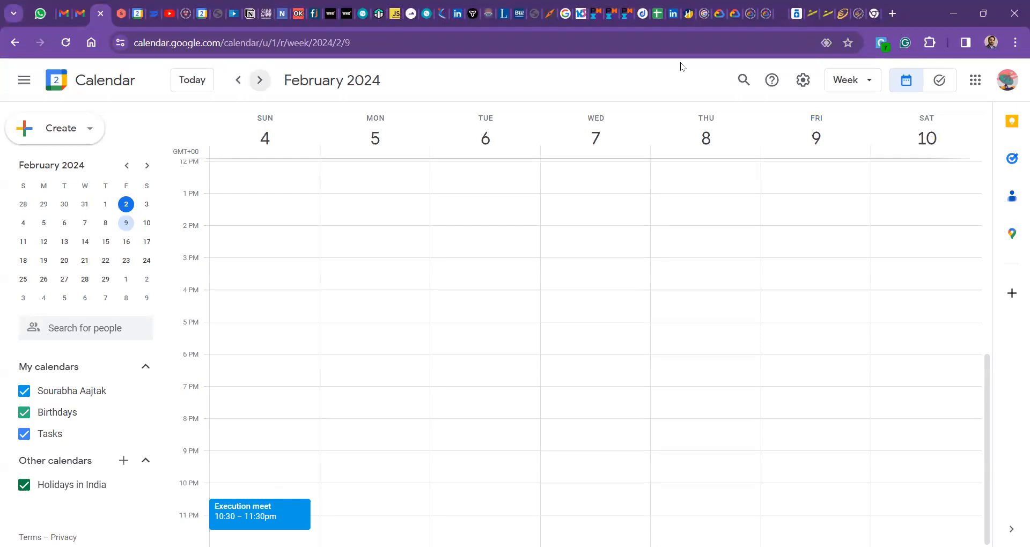
pyautogui.moveTo(348, 264)
pyautogui.mouseDown()
pyautogui.moveTo(279, 498)
pyautogui.moveTo(279, 472)
pyautogui.moveTo(295, 468)
pyautogui.moveTo(286, 497)
pyautogui.mouseUp()
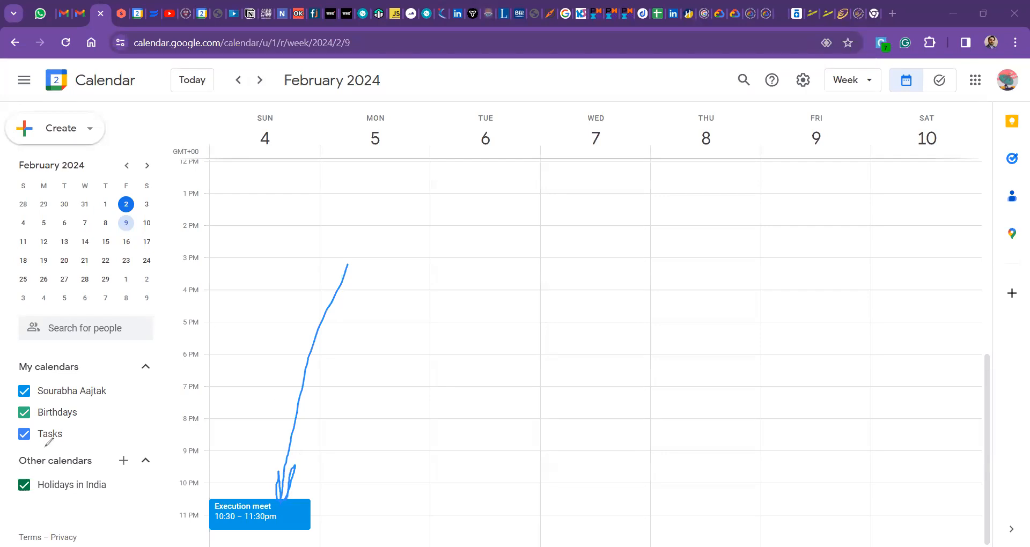
pyautogui.click(242, 514)
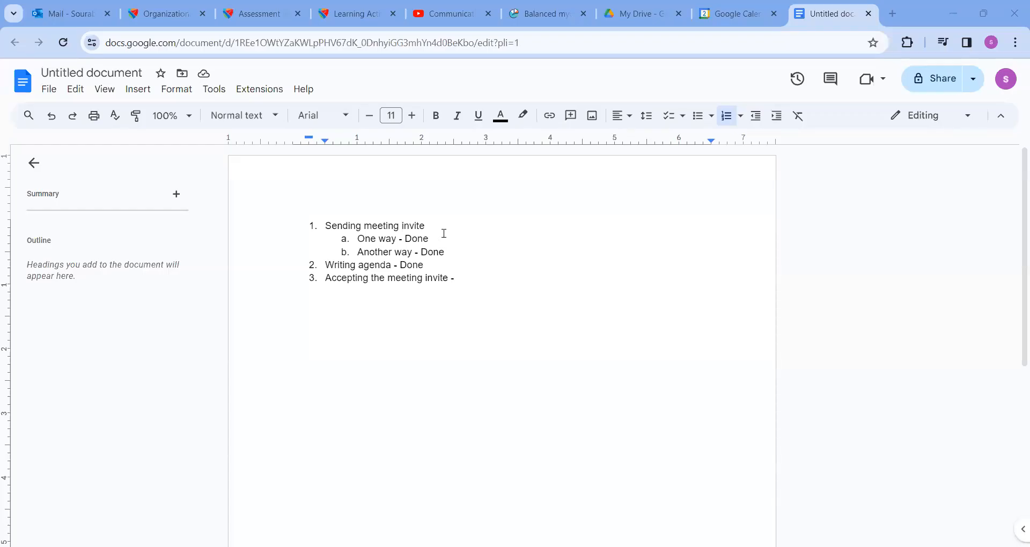
# Step: Append 'Done' to the 'Accepting the meeting invite -' checklist item
pyautogui.press('Down')
pyautogui.press('Down')
pyautogui.write('Done')
# Step: Below the list, add 'In-class task -' and 'Invite your classmates or friends for a meeting using Outlook calendar.'
pyautogui.press('Return')
pyautogui.press('Return')
pyautogui.press('Return')
pyautogui.write('In')
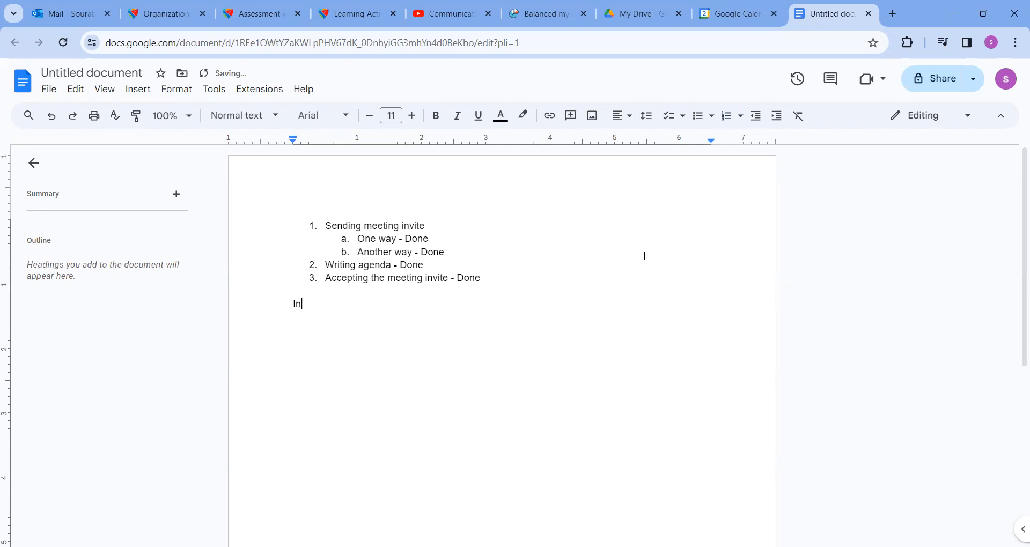
pyautogui.write('-class task -')
pyautogui.press('Return')
pyautogui.write('Invite you')
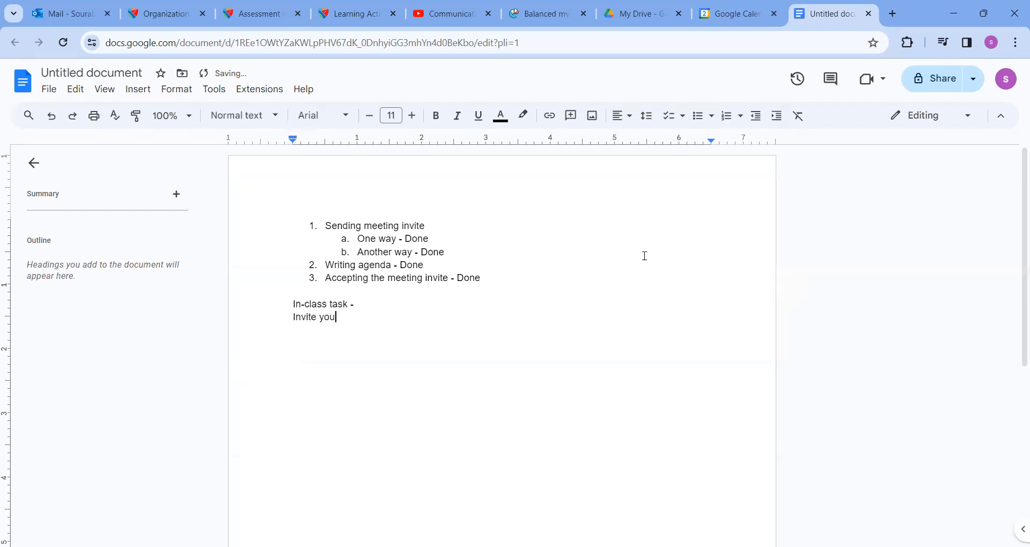
pyautogui.write('r classmates')
pyautogui.write('or fird')
pyautogui.press('BackSpace')
pyautogui.press('BackSpace')
pyautogui.press('BackSpace')
pyautogui.write('rid')
pyautogui.write('nds ')
pyautogui.write('for ')
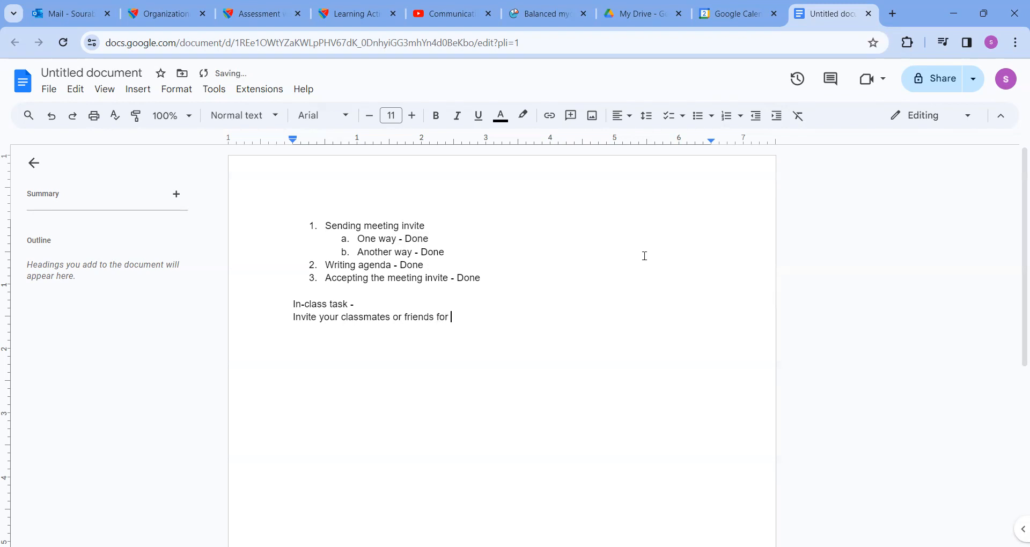
pyautogui.write('a meeting using Outlook cal')
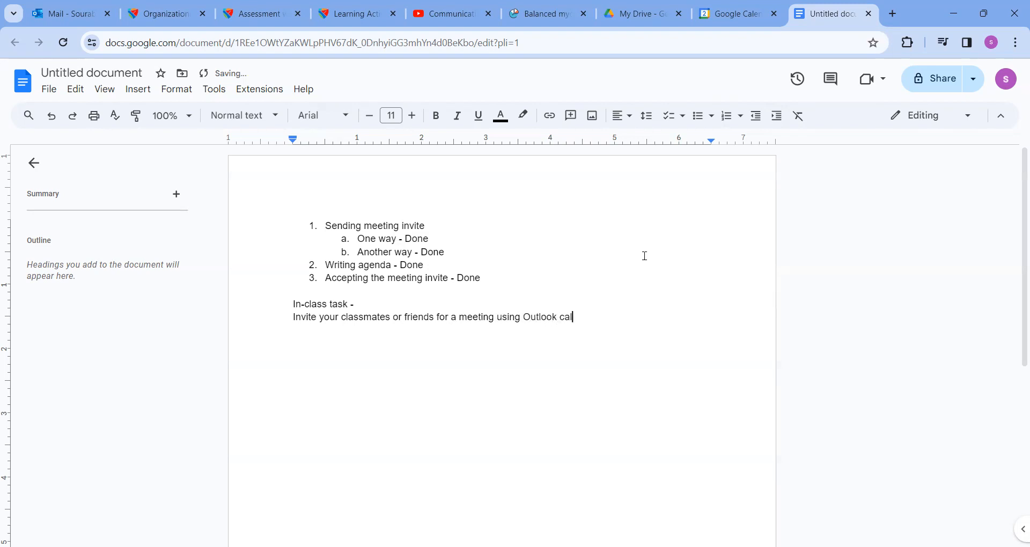
pyautogui.write('endar.')
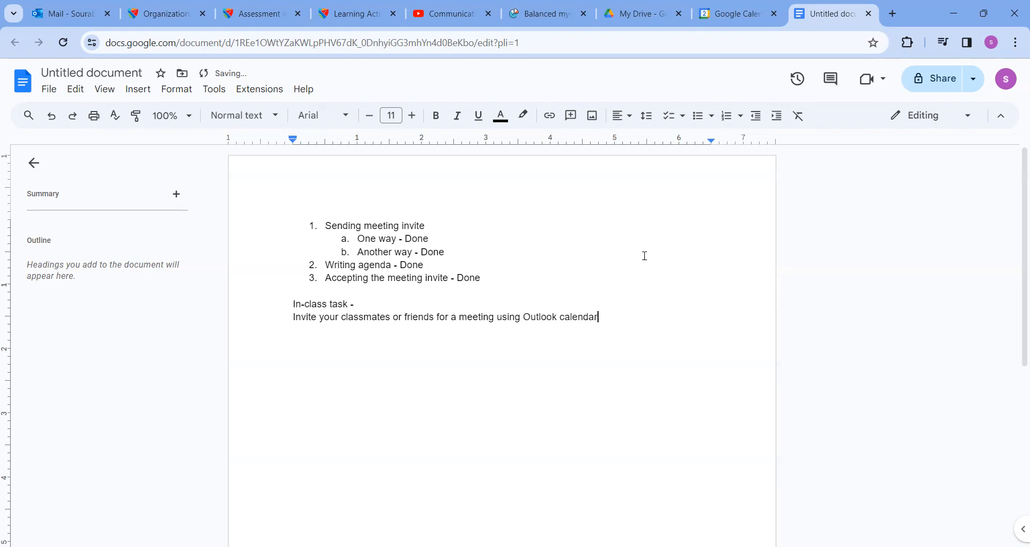